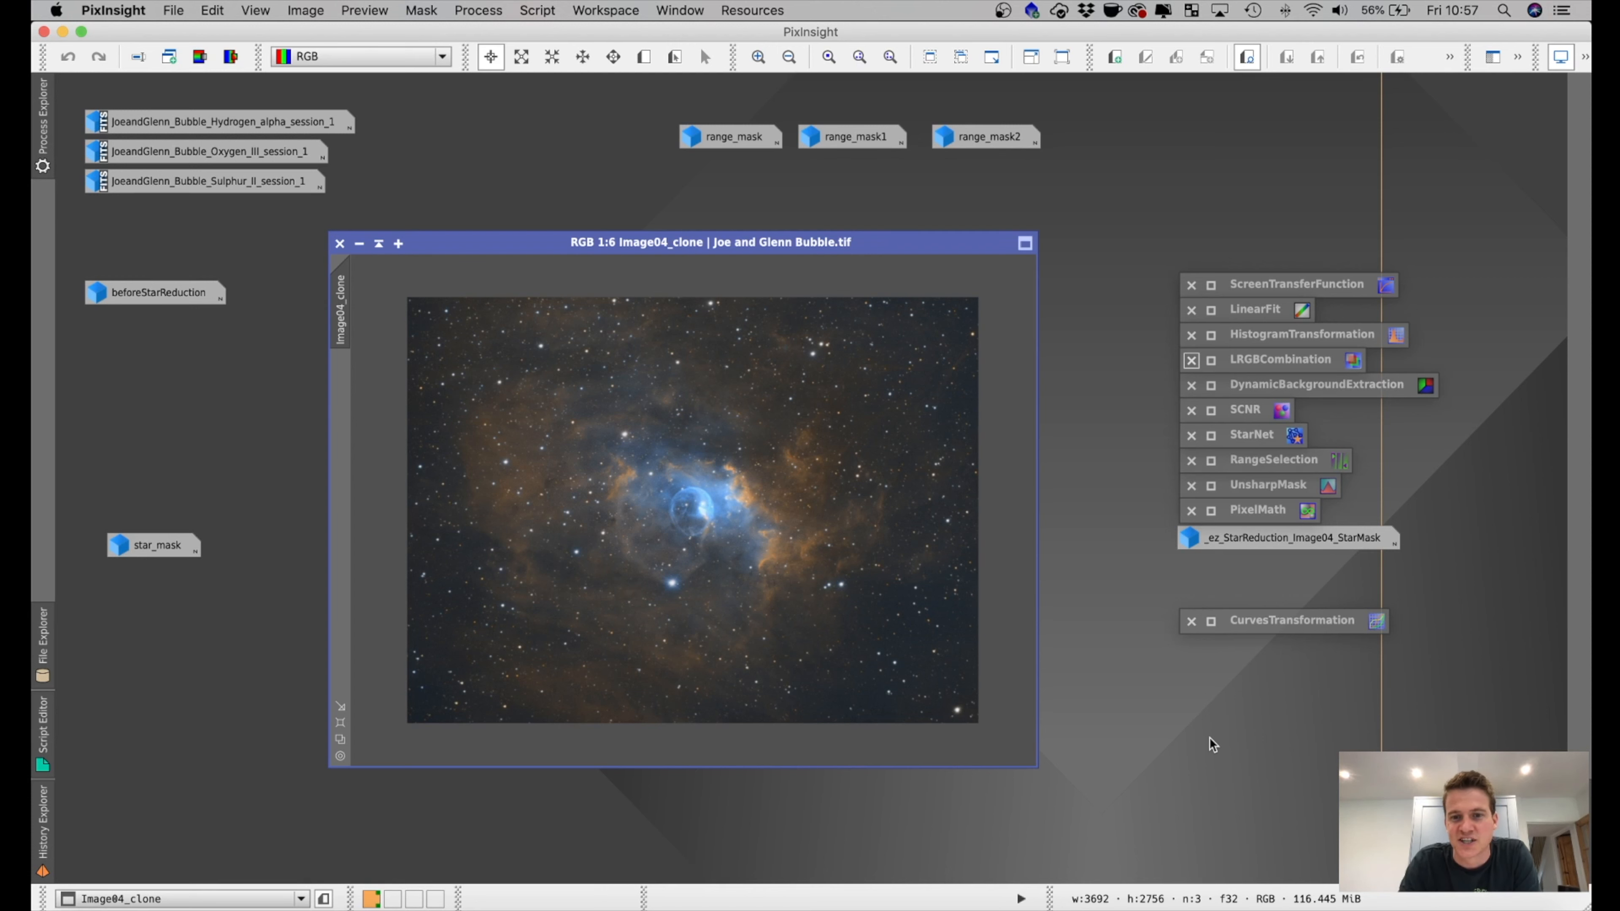
- View the Hydrogen-alpha and Oxygen-III source images, open the Sulphur-II one too, and minimise them again
{"action": "double_click", "coordinate": [220, 120]}
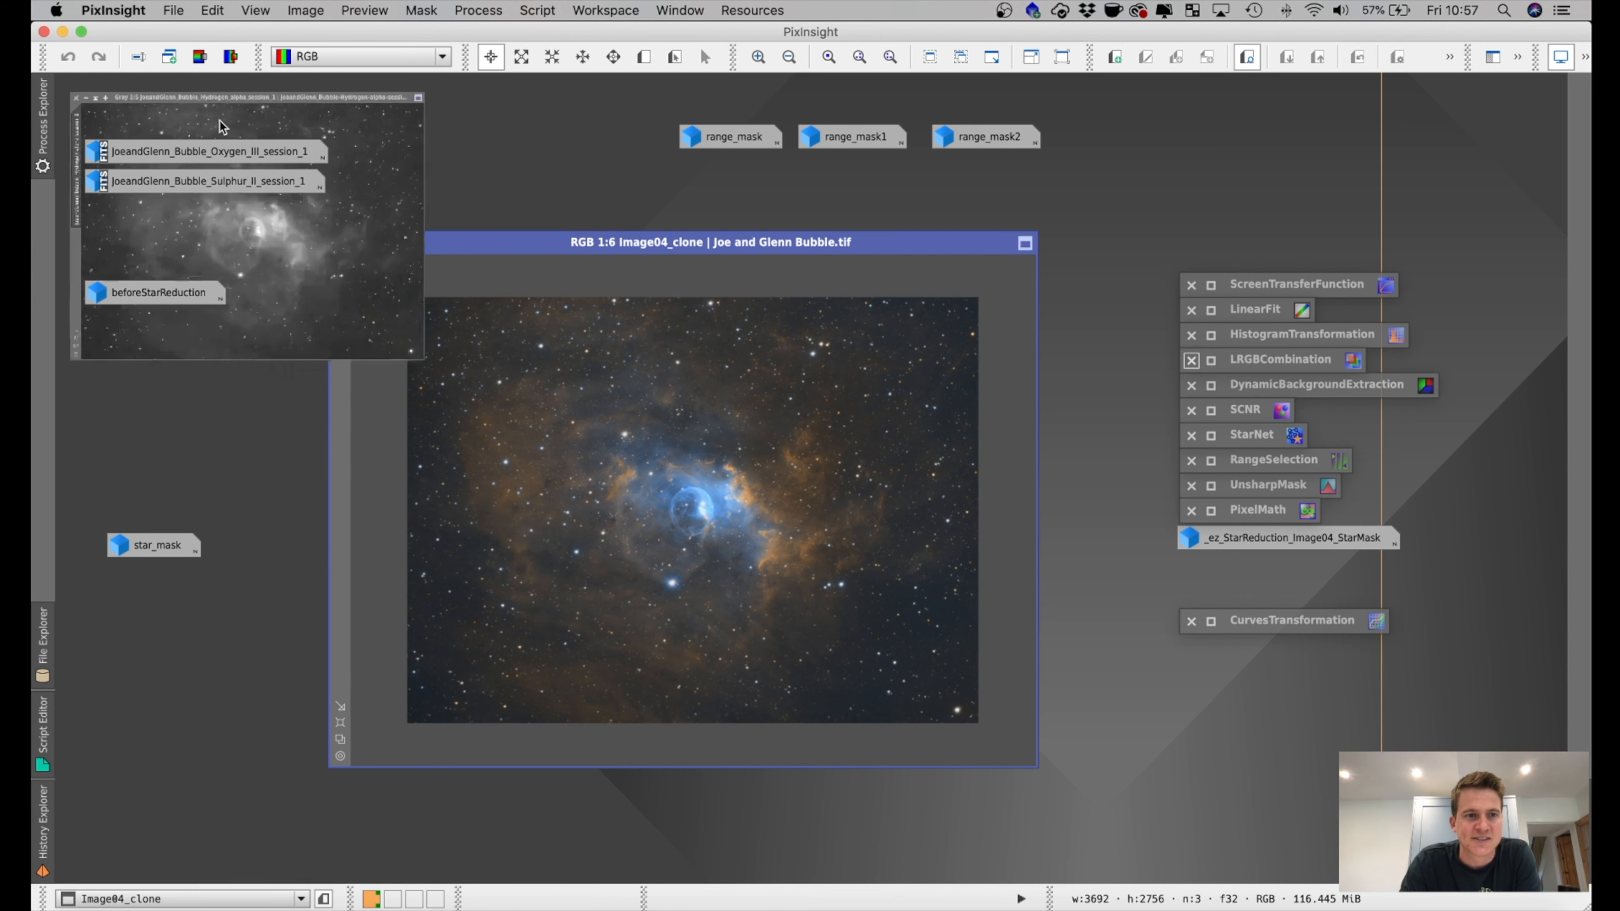
{"action": "mouse_move", "coordinate": [231, 147]}
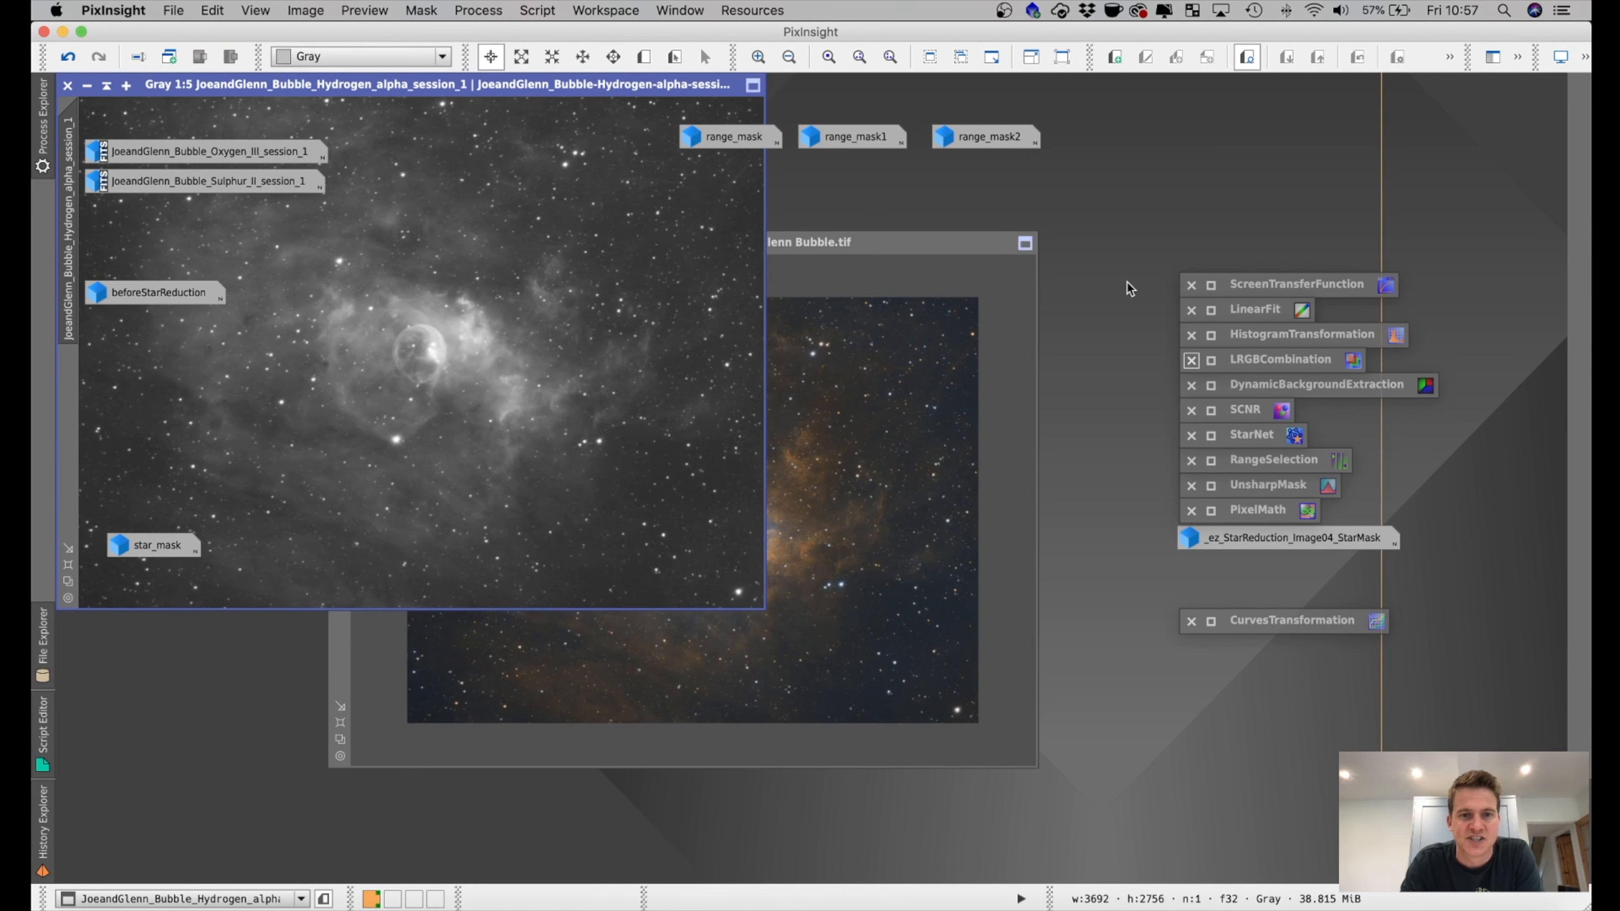
{"action": "double_click", "coordinate": [249, 149]}
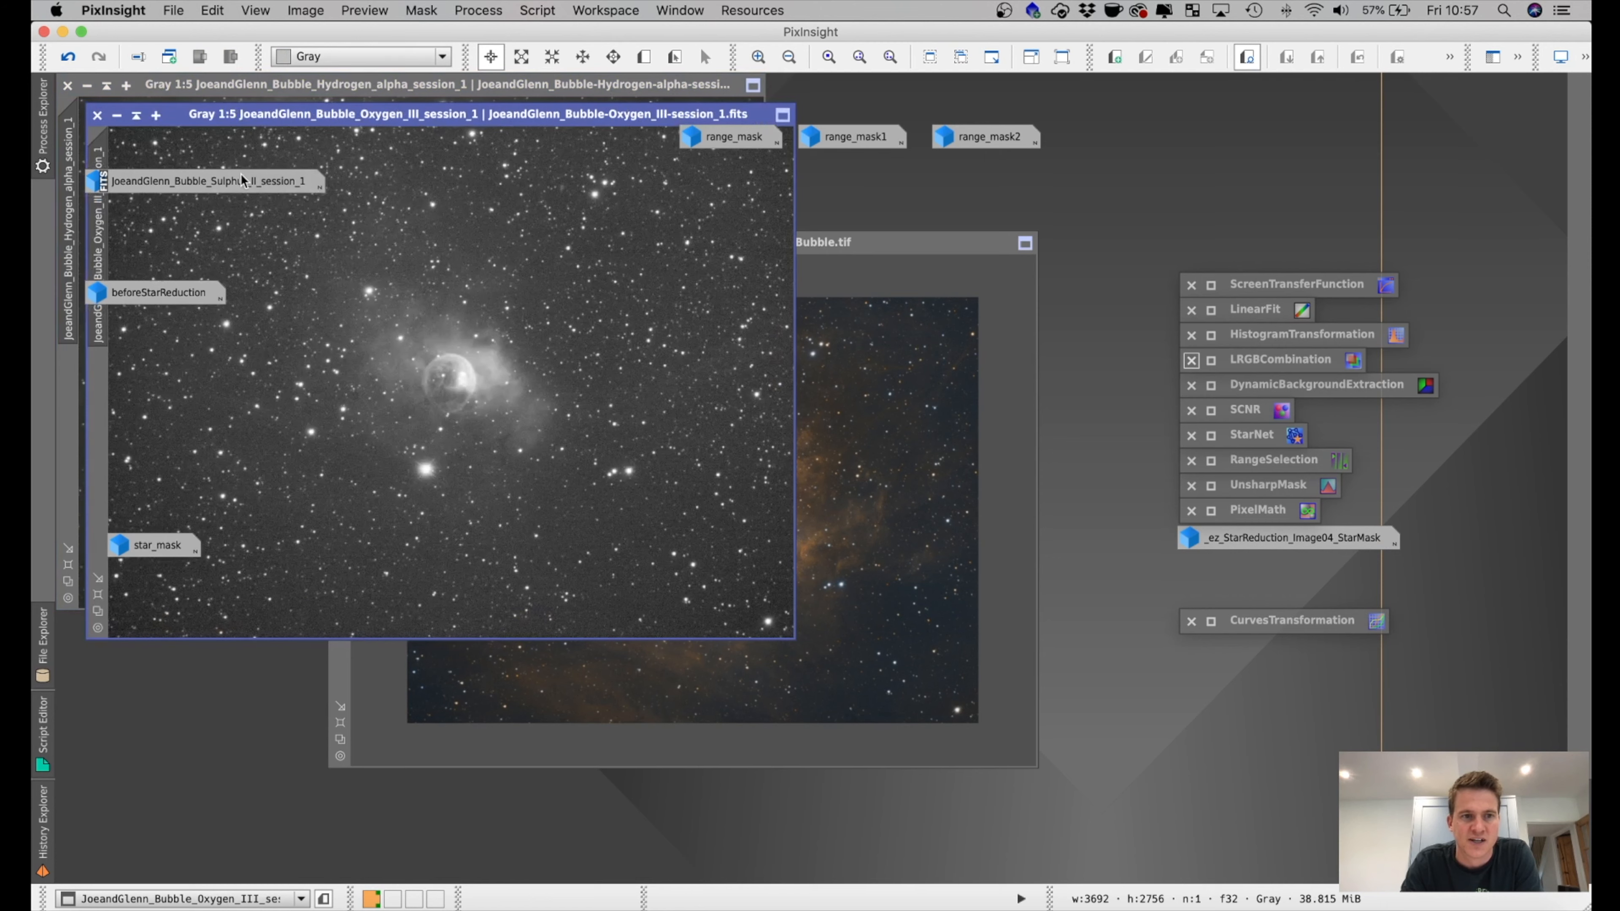
{"action": "double_click", "coordinate": [192, 182]}
{"action": "left_click", "coordinate": [146, 260]}
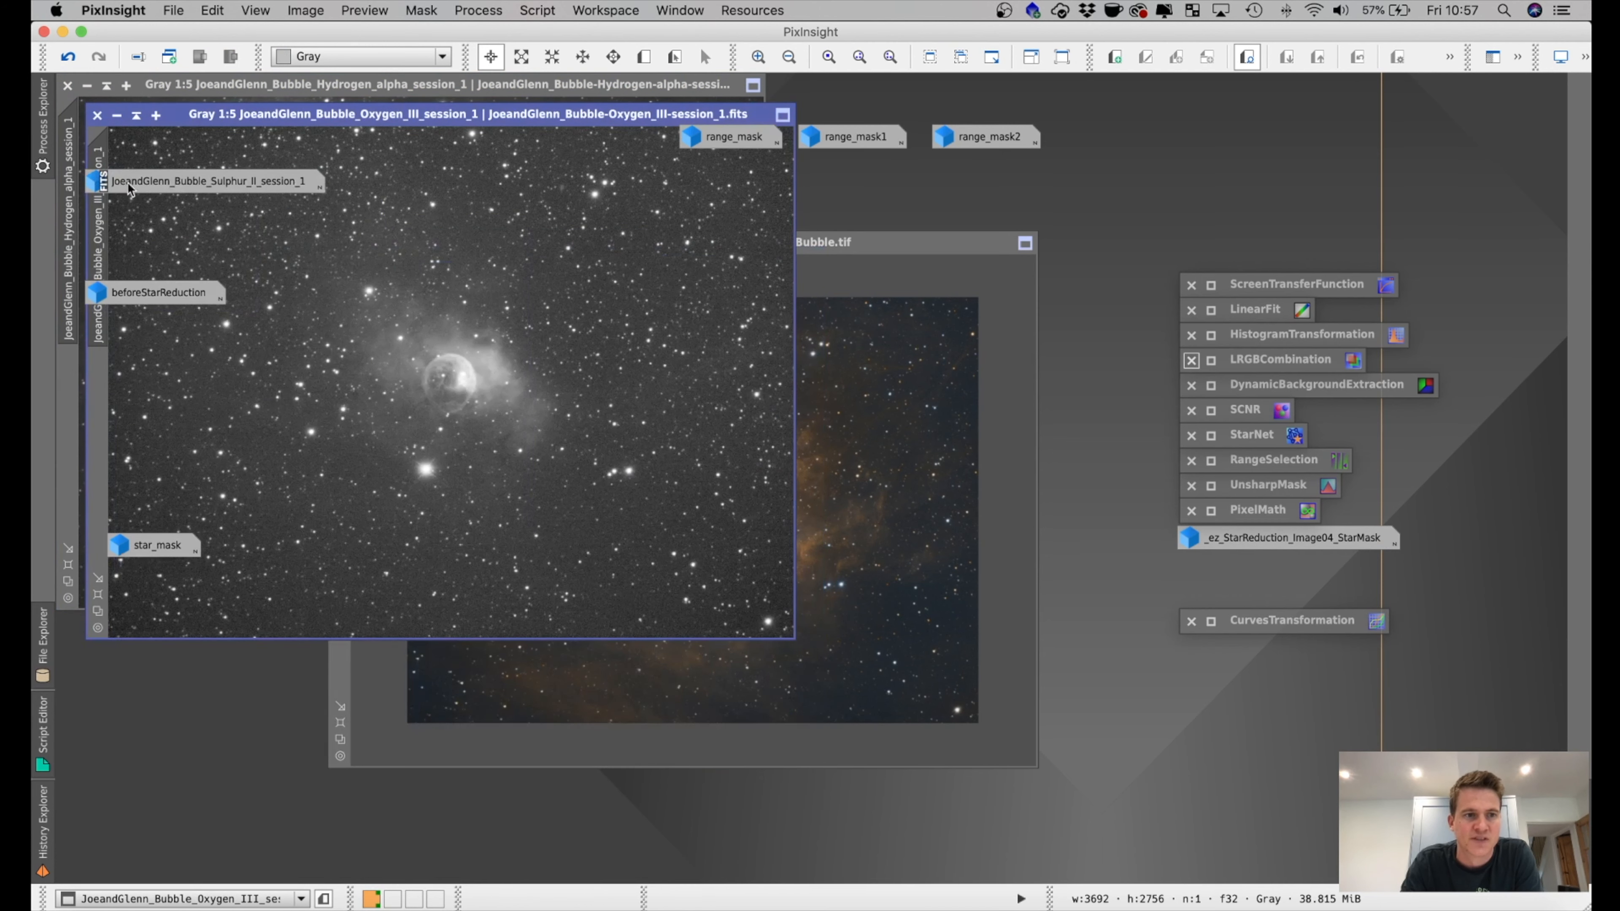
{"action": "left_click", "coordinate": [116, 116]}
{"action": "left_click", "coordinate": [87, 85]}
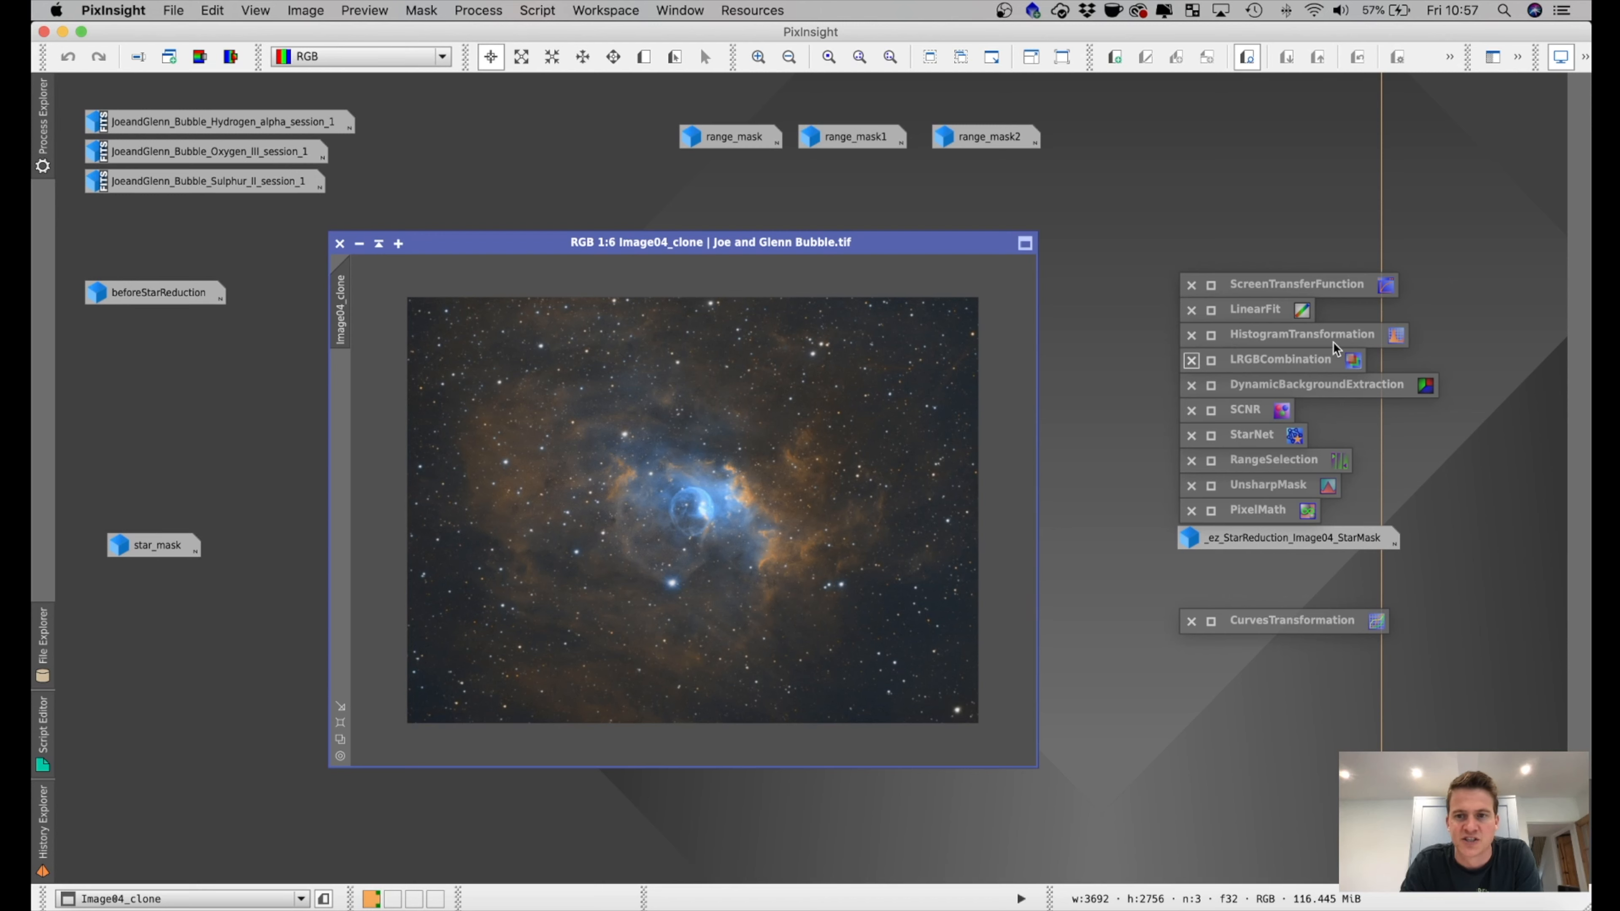
- Review the channel assignments in the LRGBCombination process and the StarNet star-removal settings, collapsing each process window again
{"action": "double_click", "coordinate": [1318, 353]}
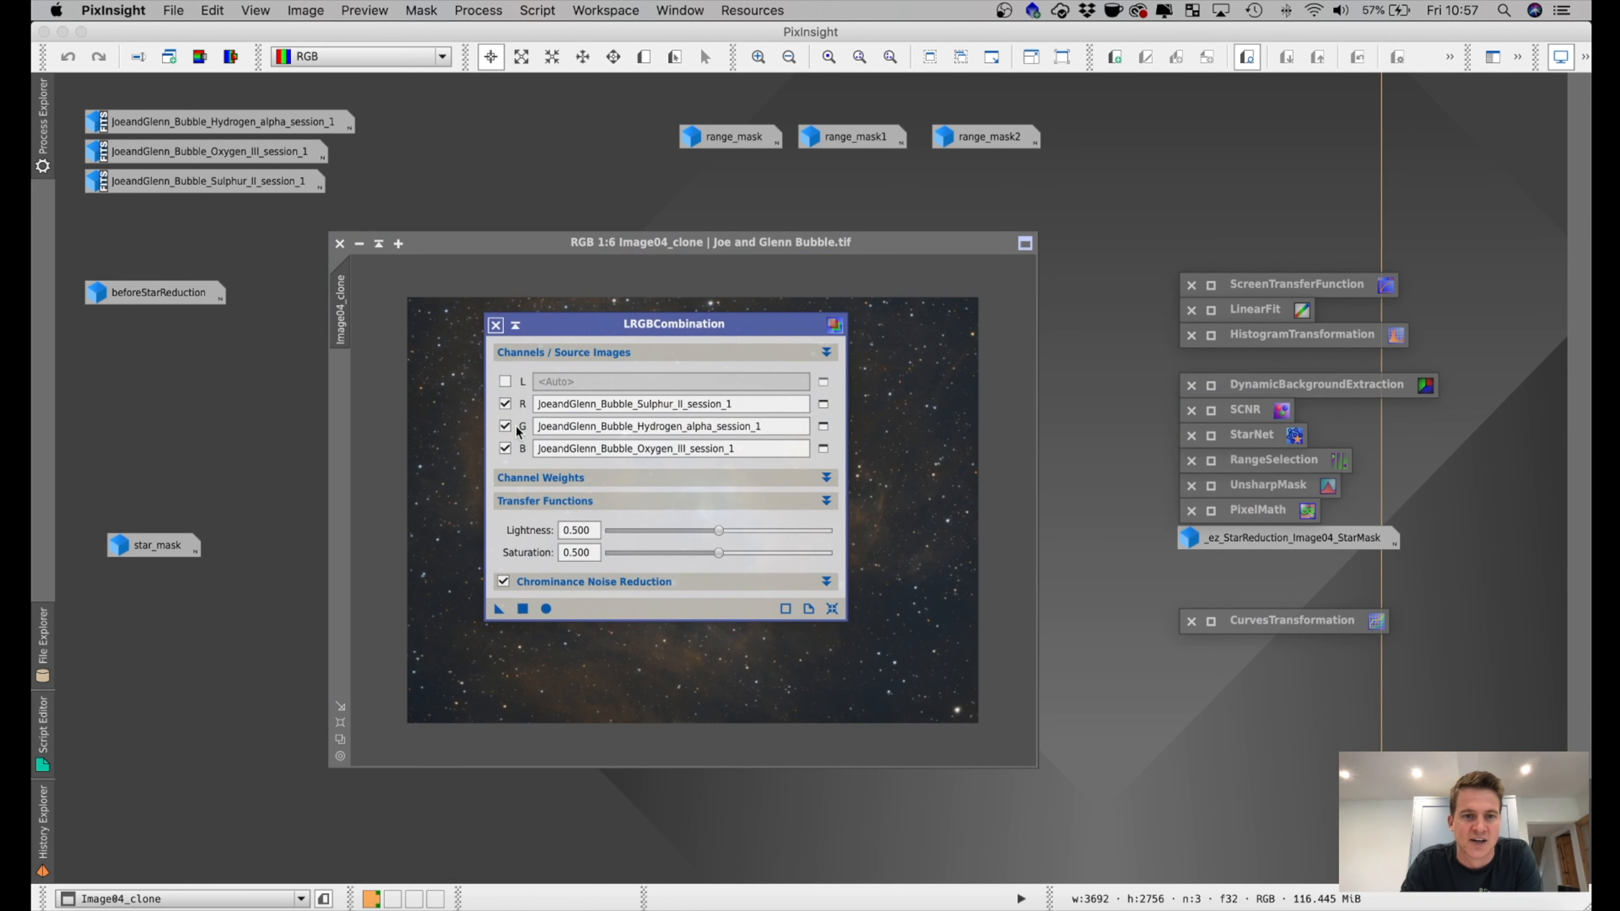
{"action": "left_click", "coordinate": [519, 325]}
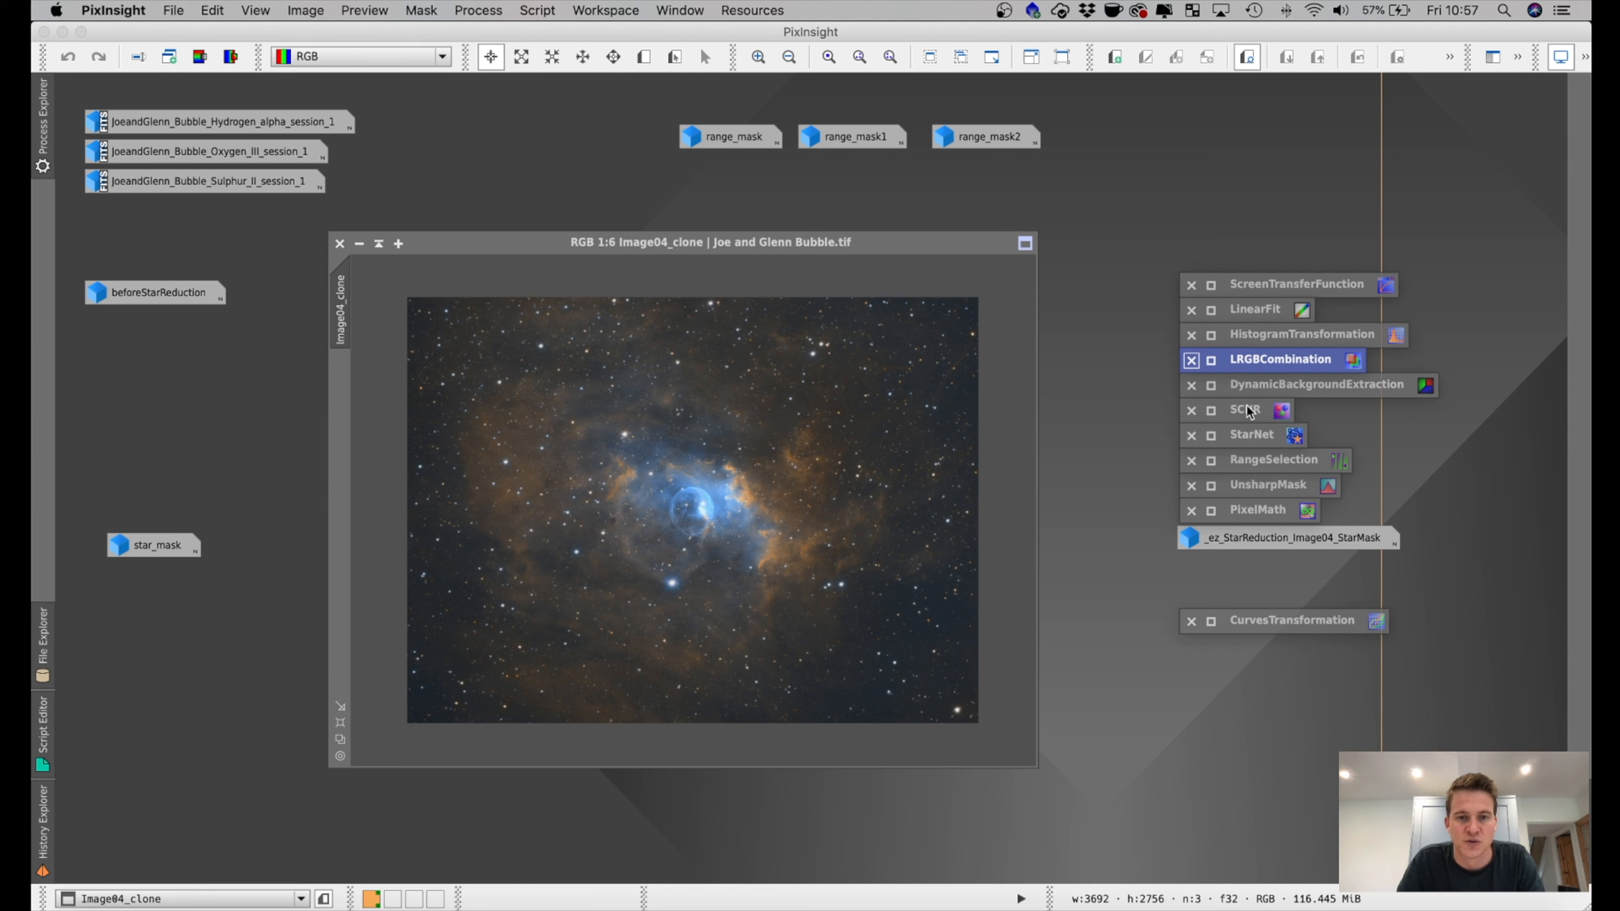
{"action": "double_click", "coordinate": [1264, 435]}
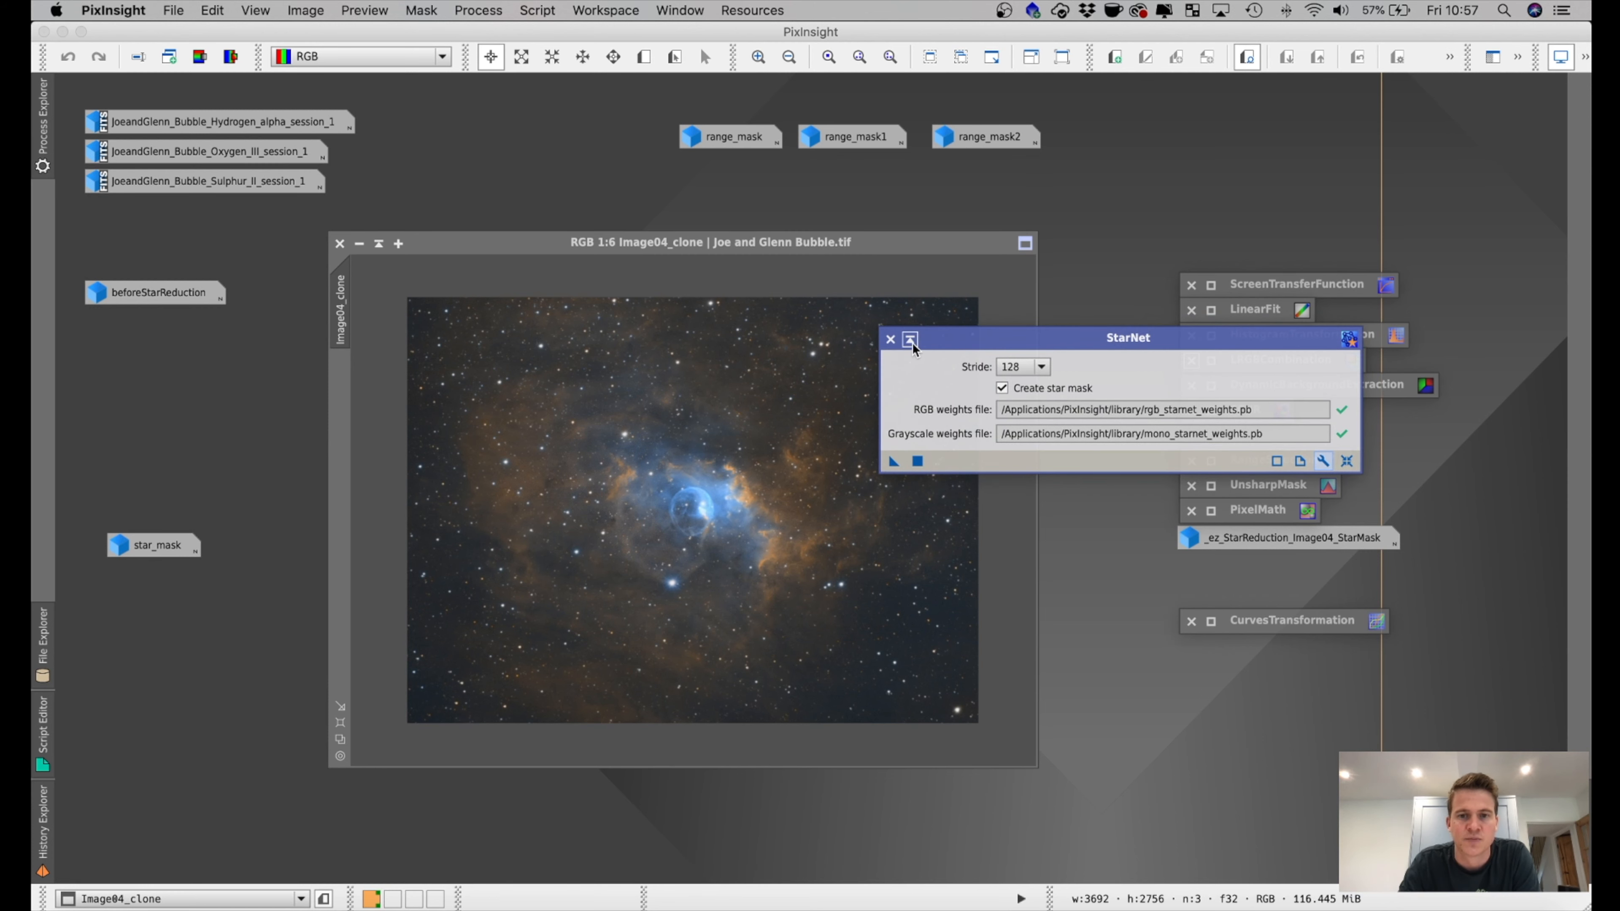
{"action": "left_click", "coordinate": [912, 342]}
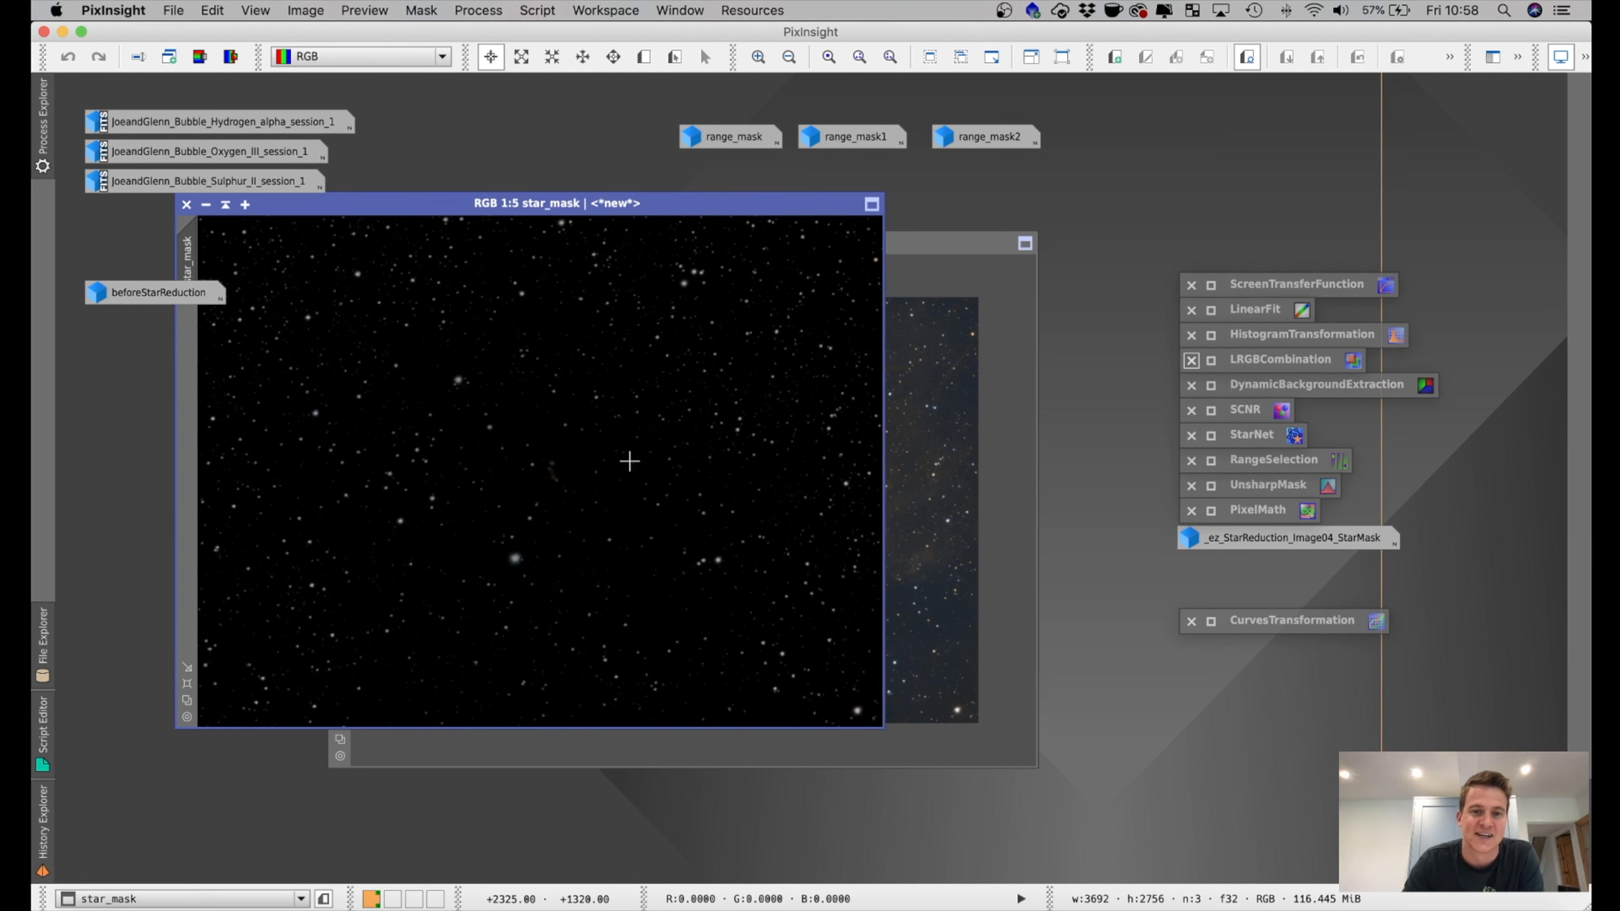
- View the star_mask, range_mask, range_mask1 and range_mask2 images one after another, minimising each again
{"action": "left_click", "coordinate": [206, 205]}
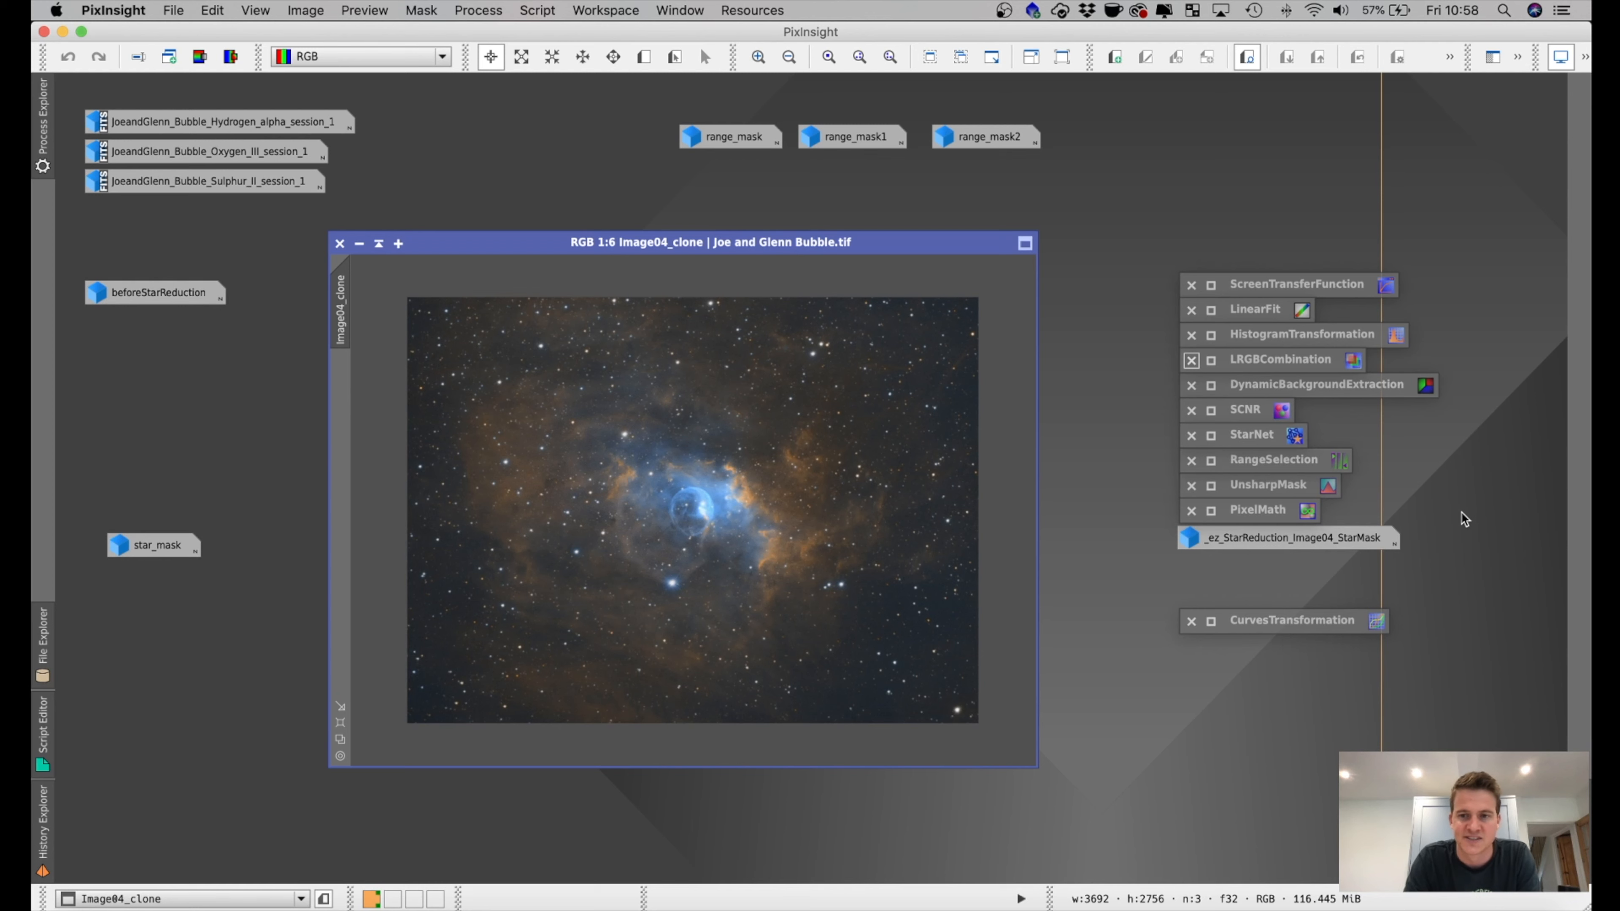
{"action": "double_click", "coordinate": [733, 137]}
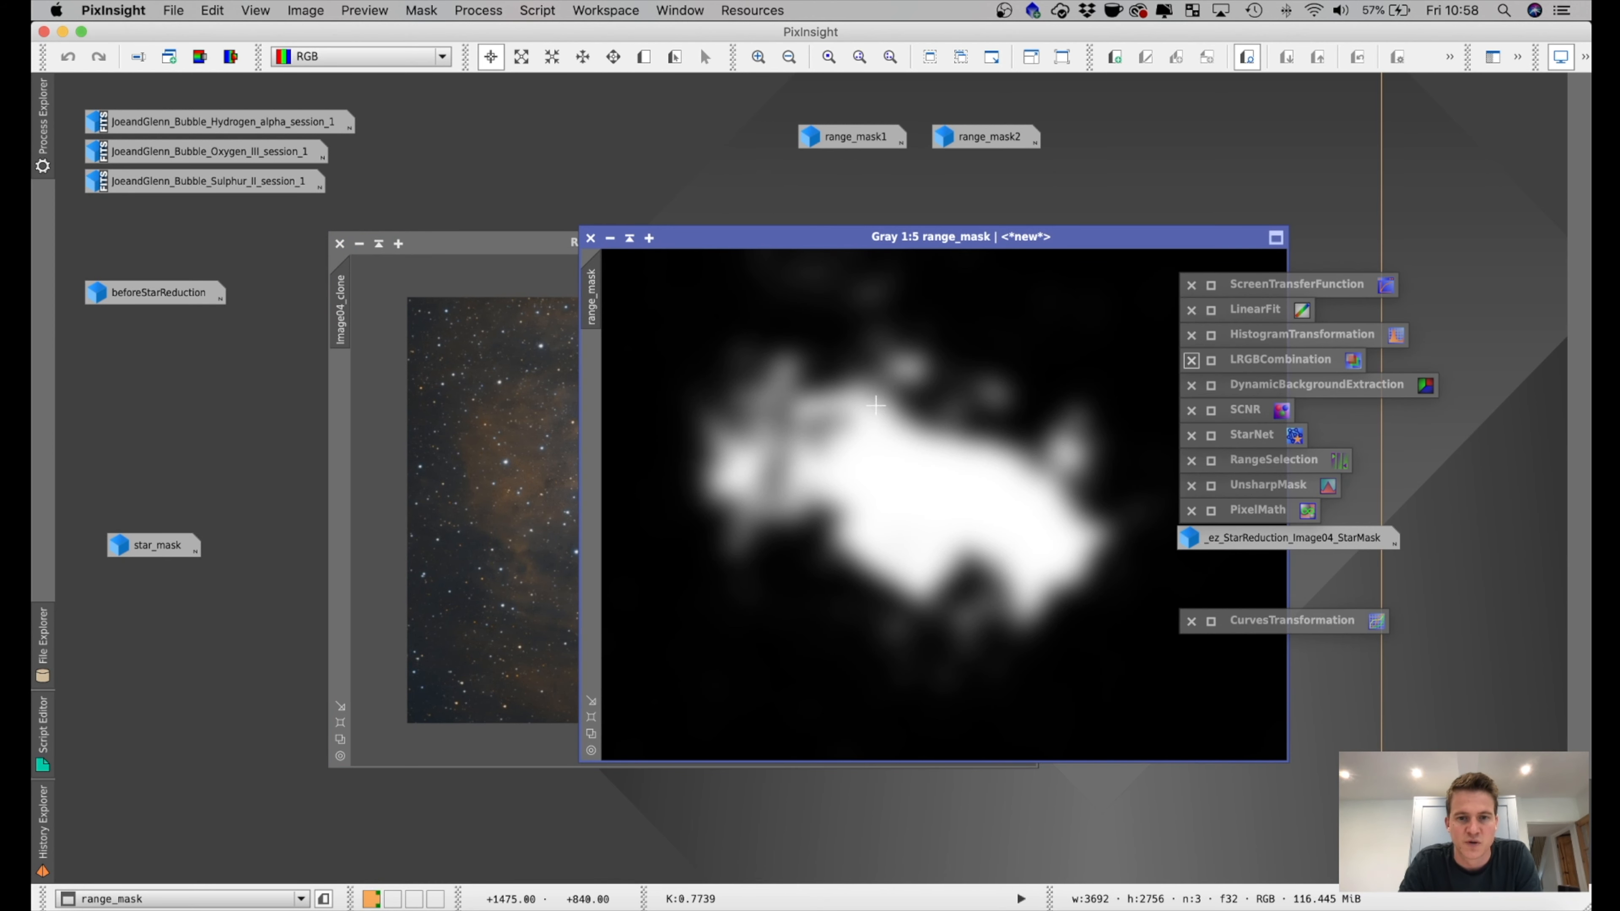
{"action": "left_click", "coordinate": [612, 239]}
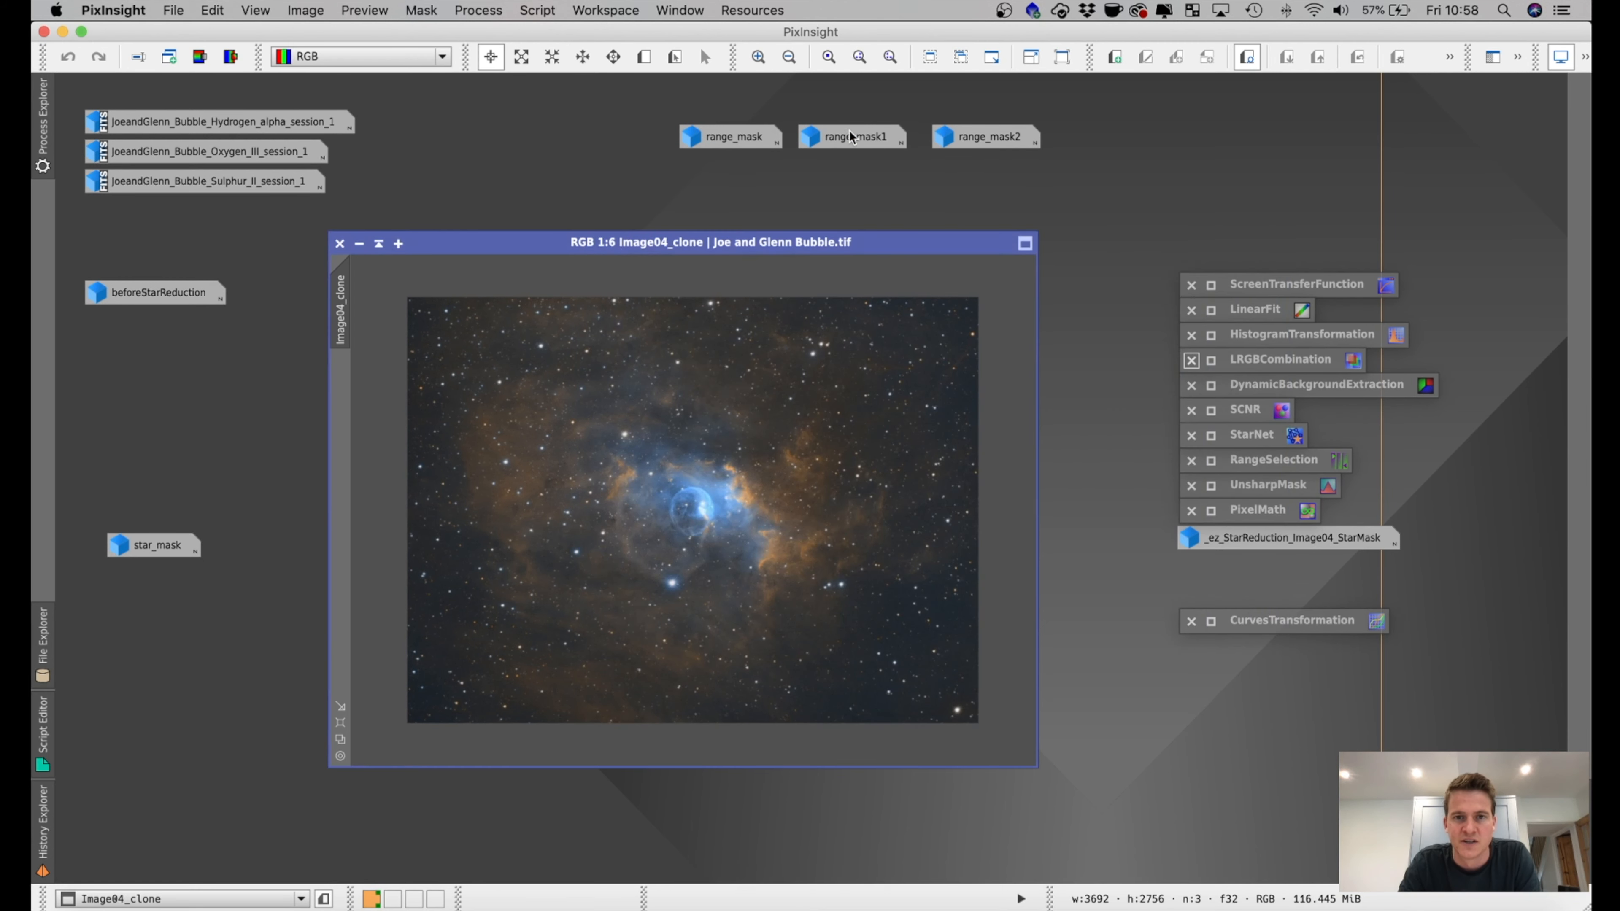
{"action": "double_click", "coordinate": [849, 135]}
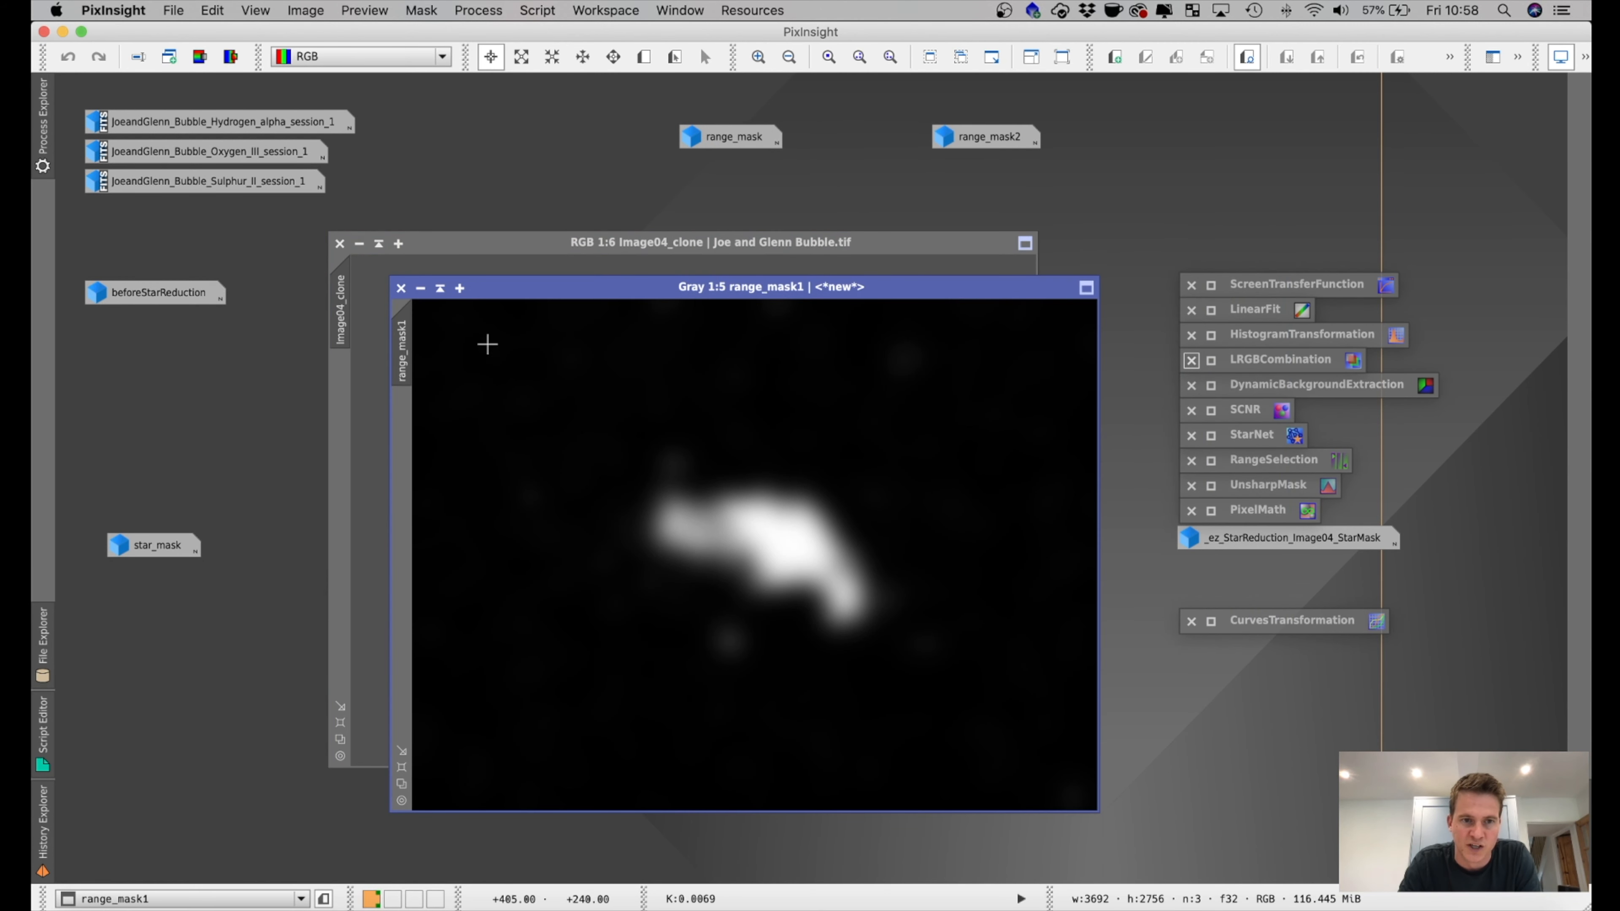
{"action": "left_click", "coordinate": [420, 287]}
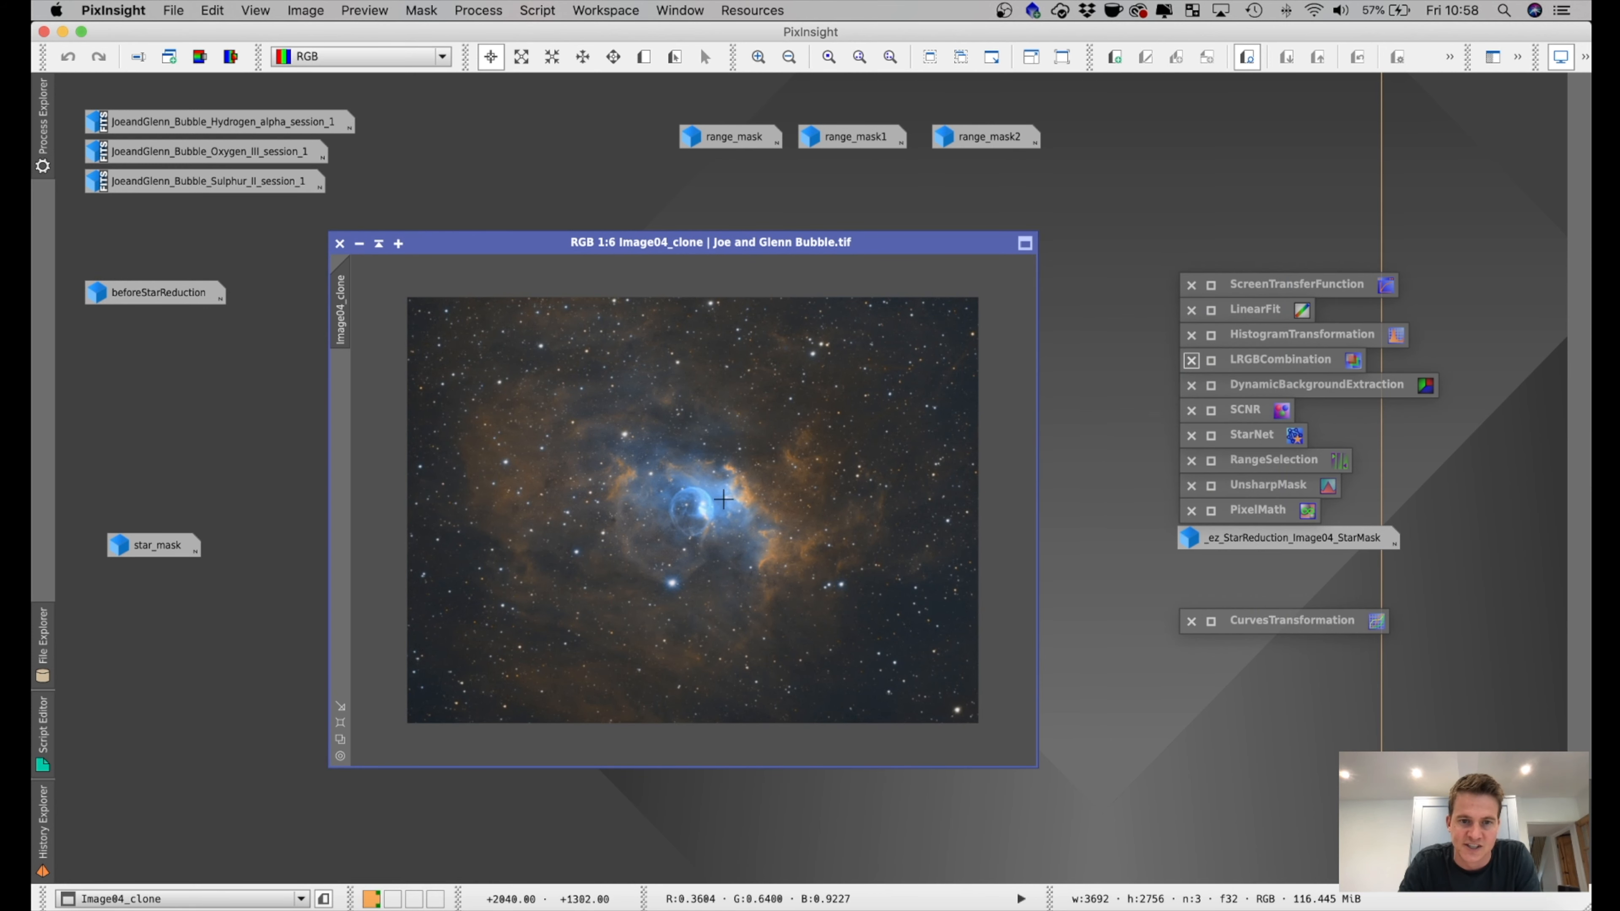
{"action": "double_click", "coordinate": [967, 141]}
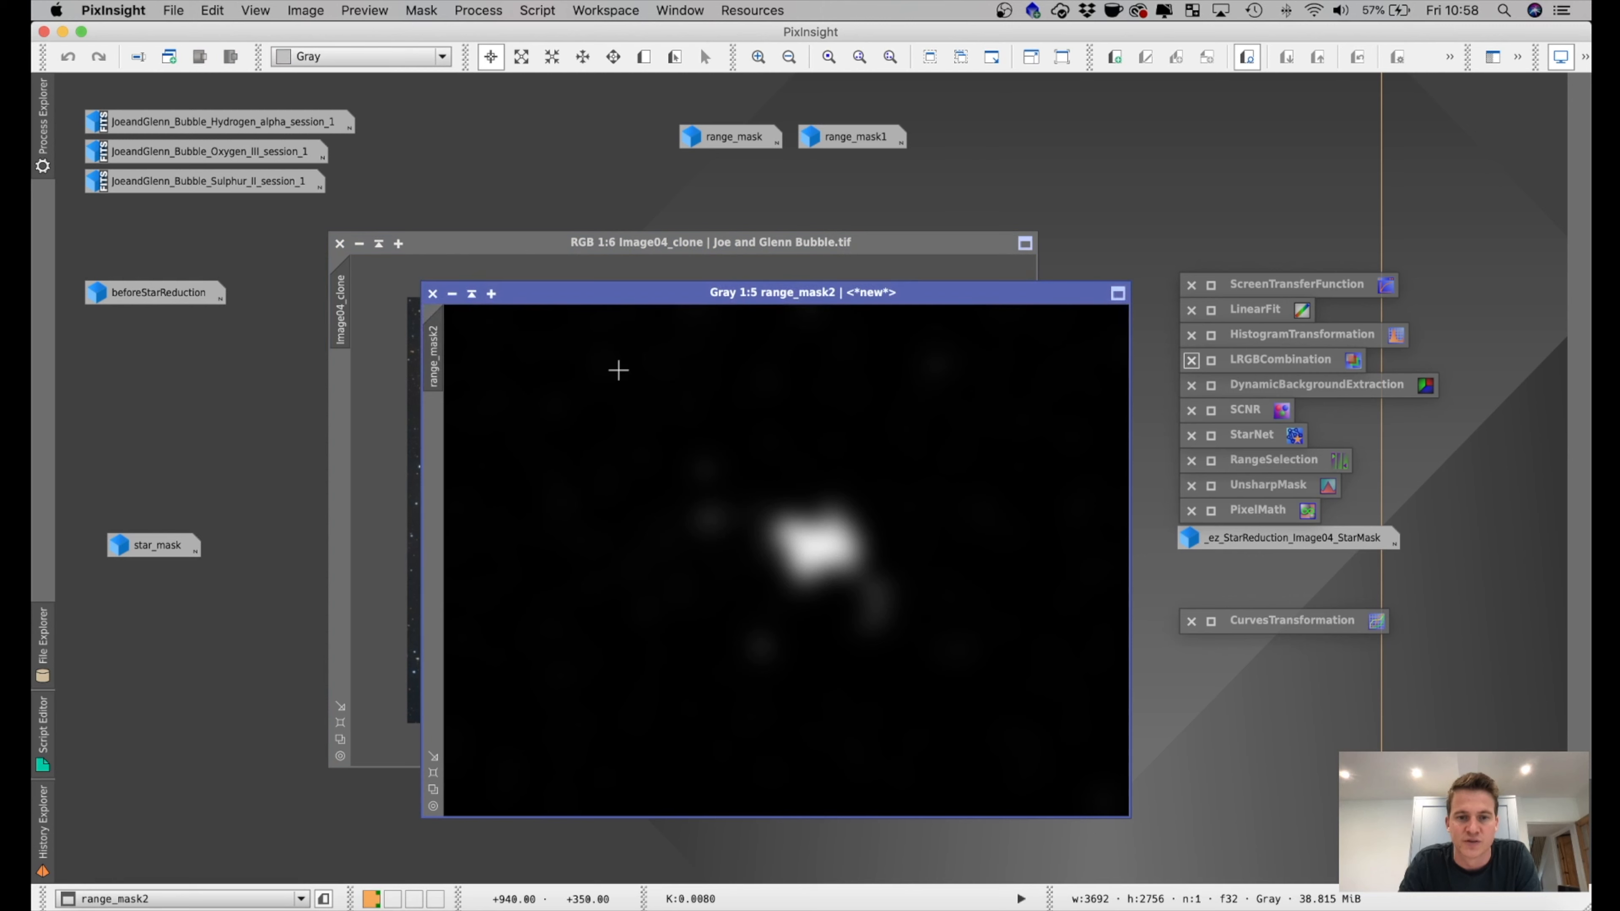
{"action": "left_click", "coordinate": [452, 294]}
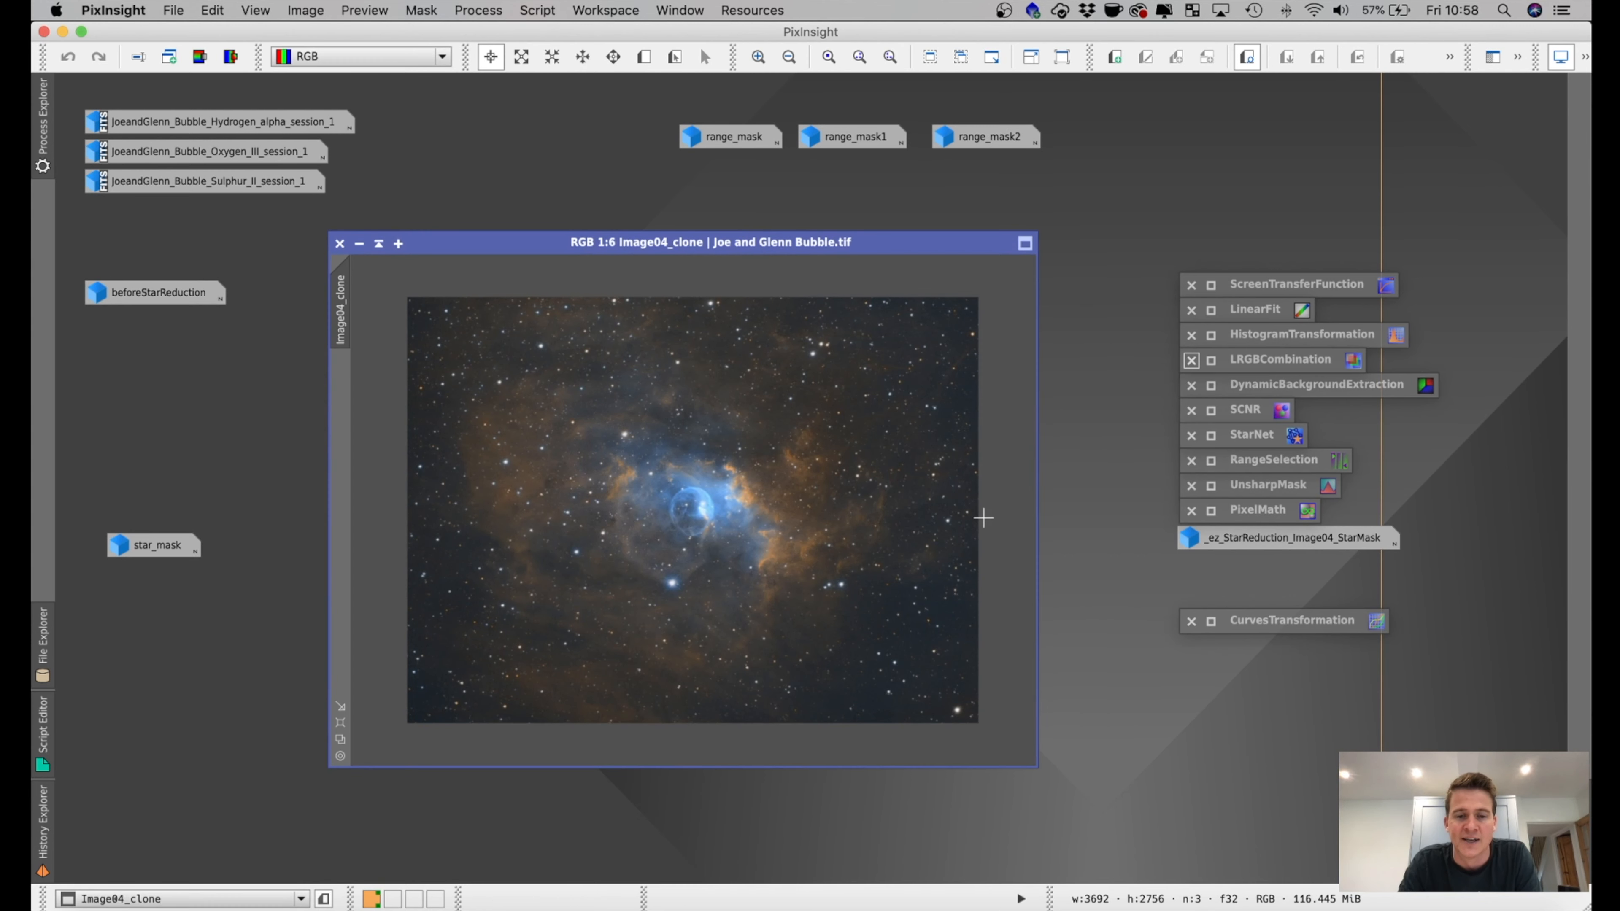
- Review the CurvesTransformation curve and the UnsharpMask settings together with range_mask1, collapsing the windows again
{"action": "double_click", "coordinate": [1280, 619]}
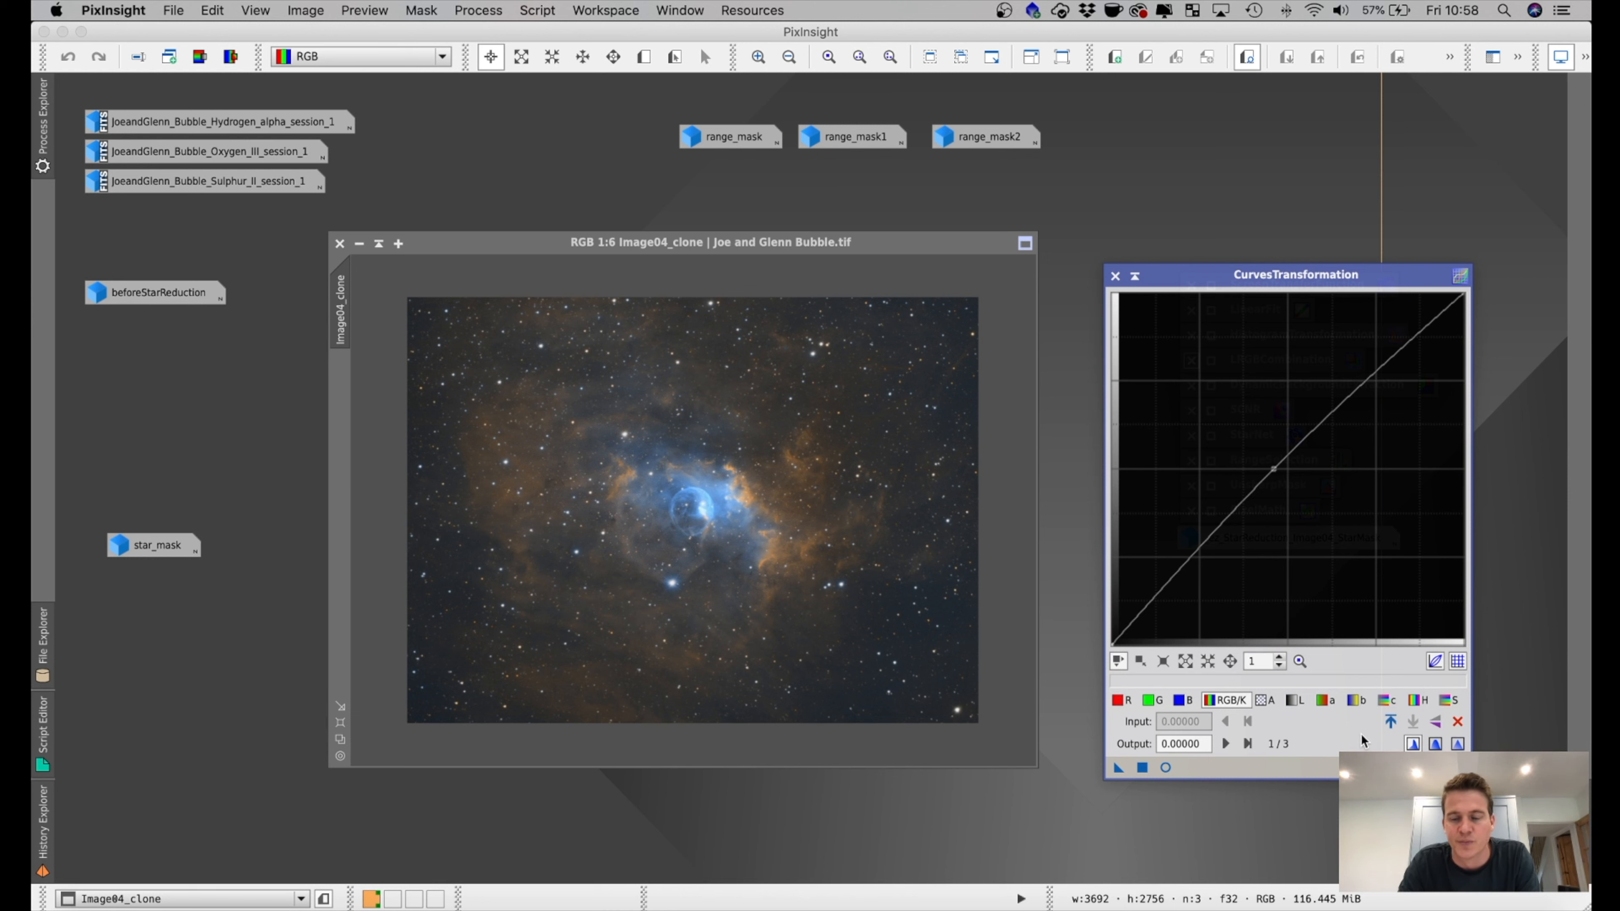
{"action": "left_click", "coordinate": [1136, 281]}
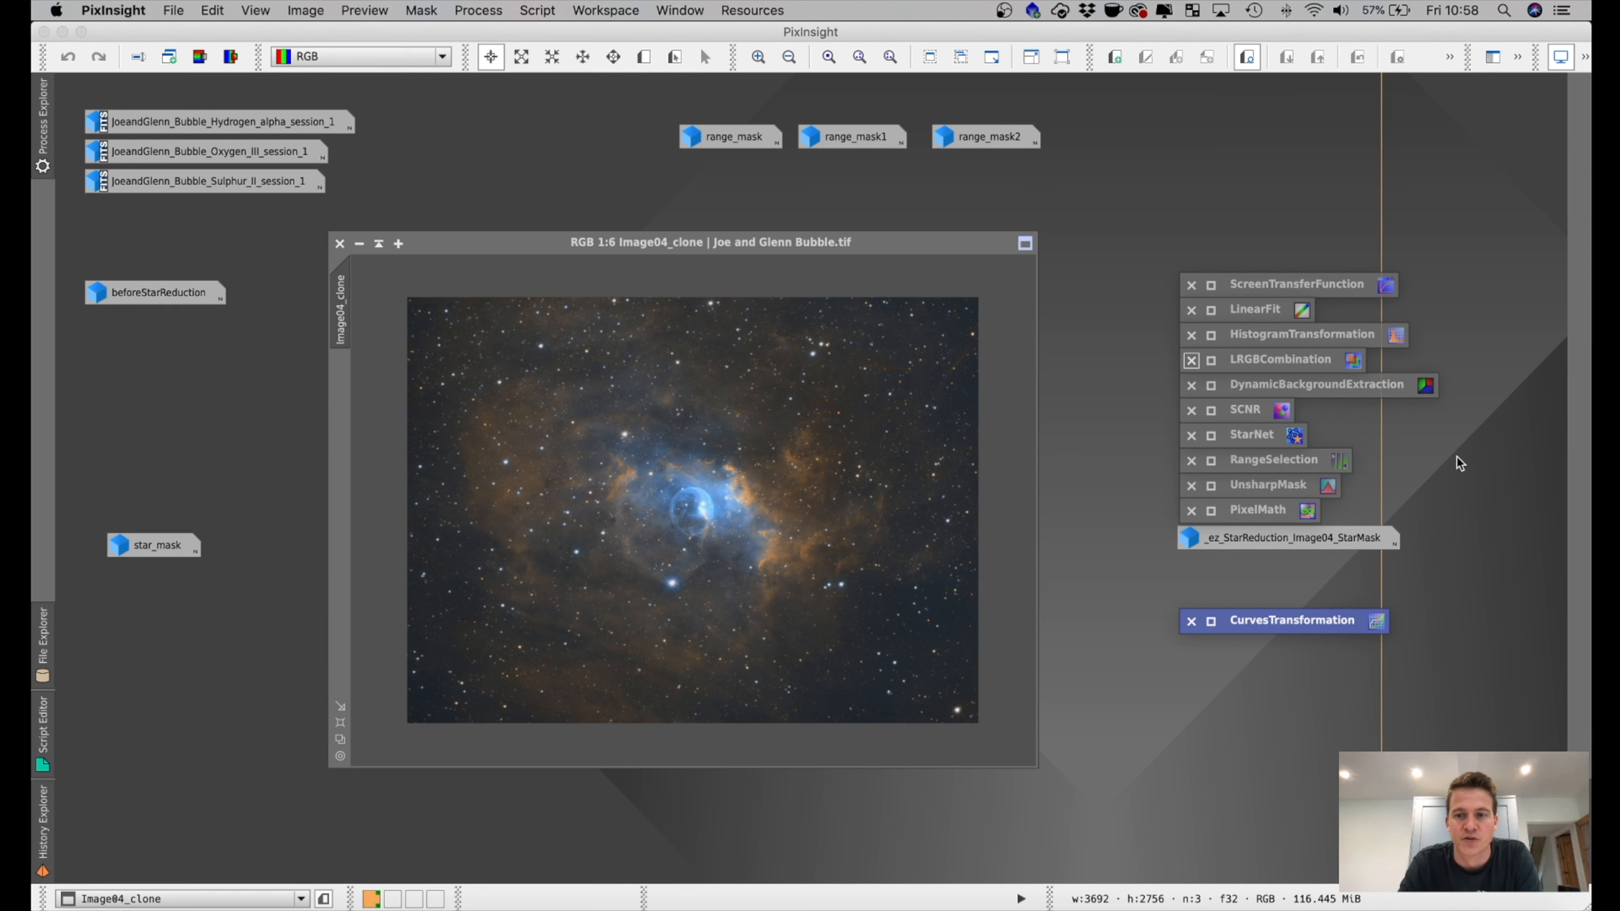
{"action": "double_click", "coordinate": [1297, 485]}
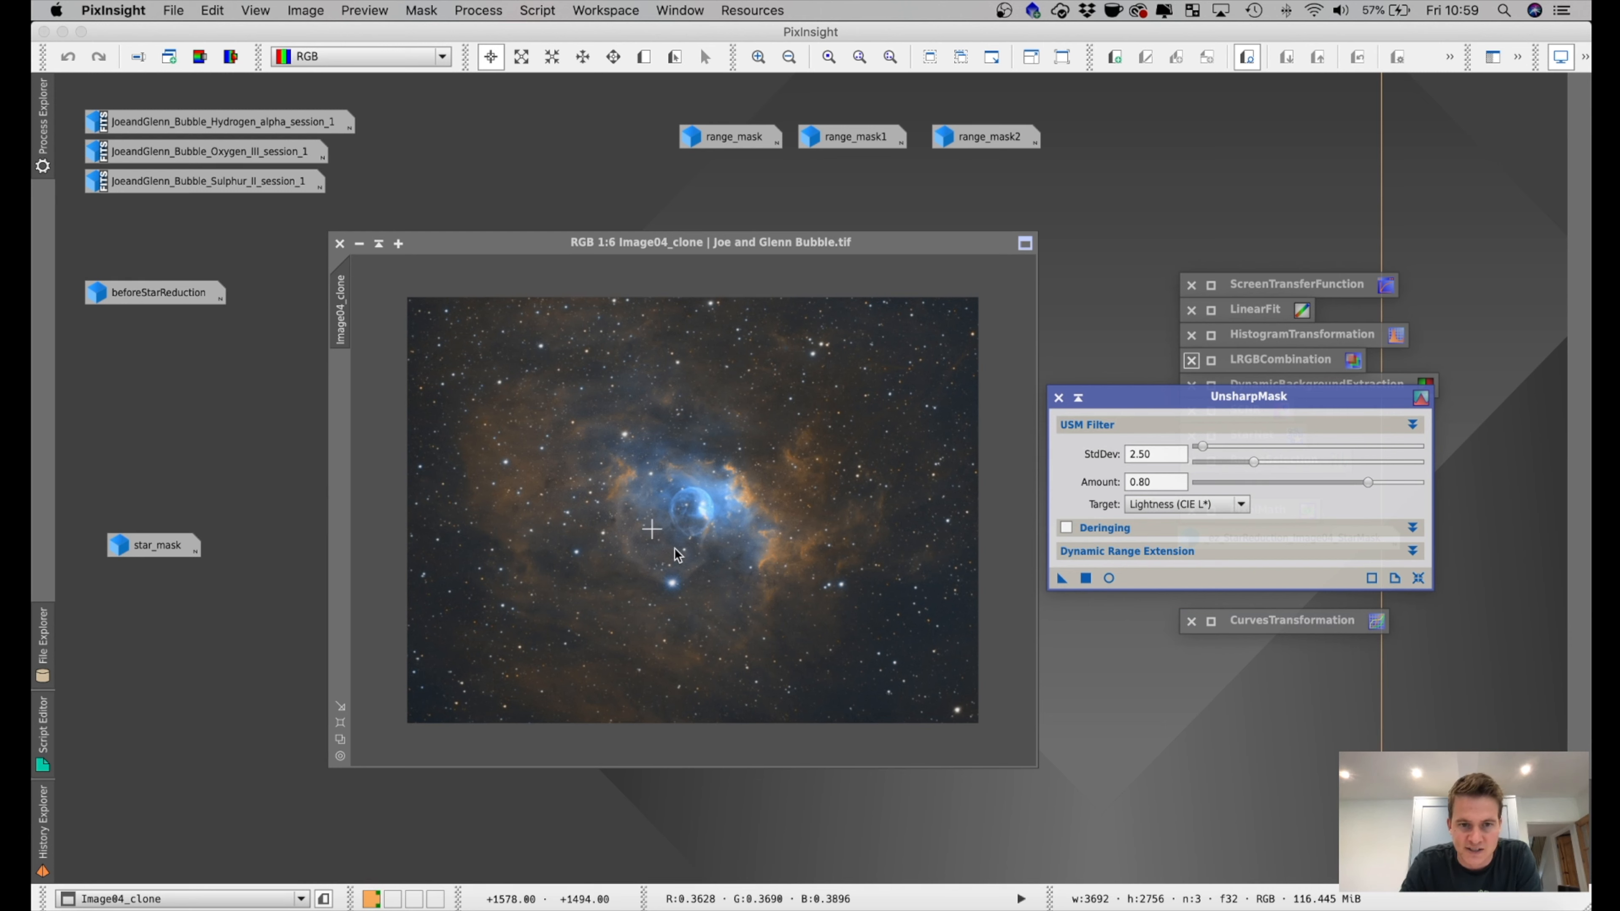
{"action": "double_click", "coordinate": [877, 140]}
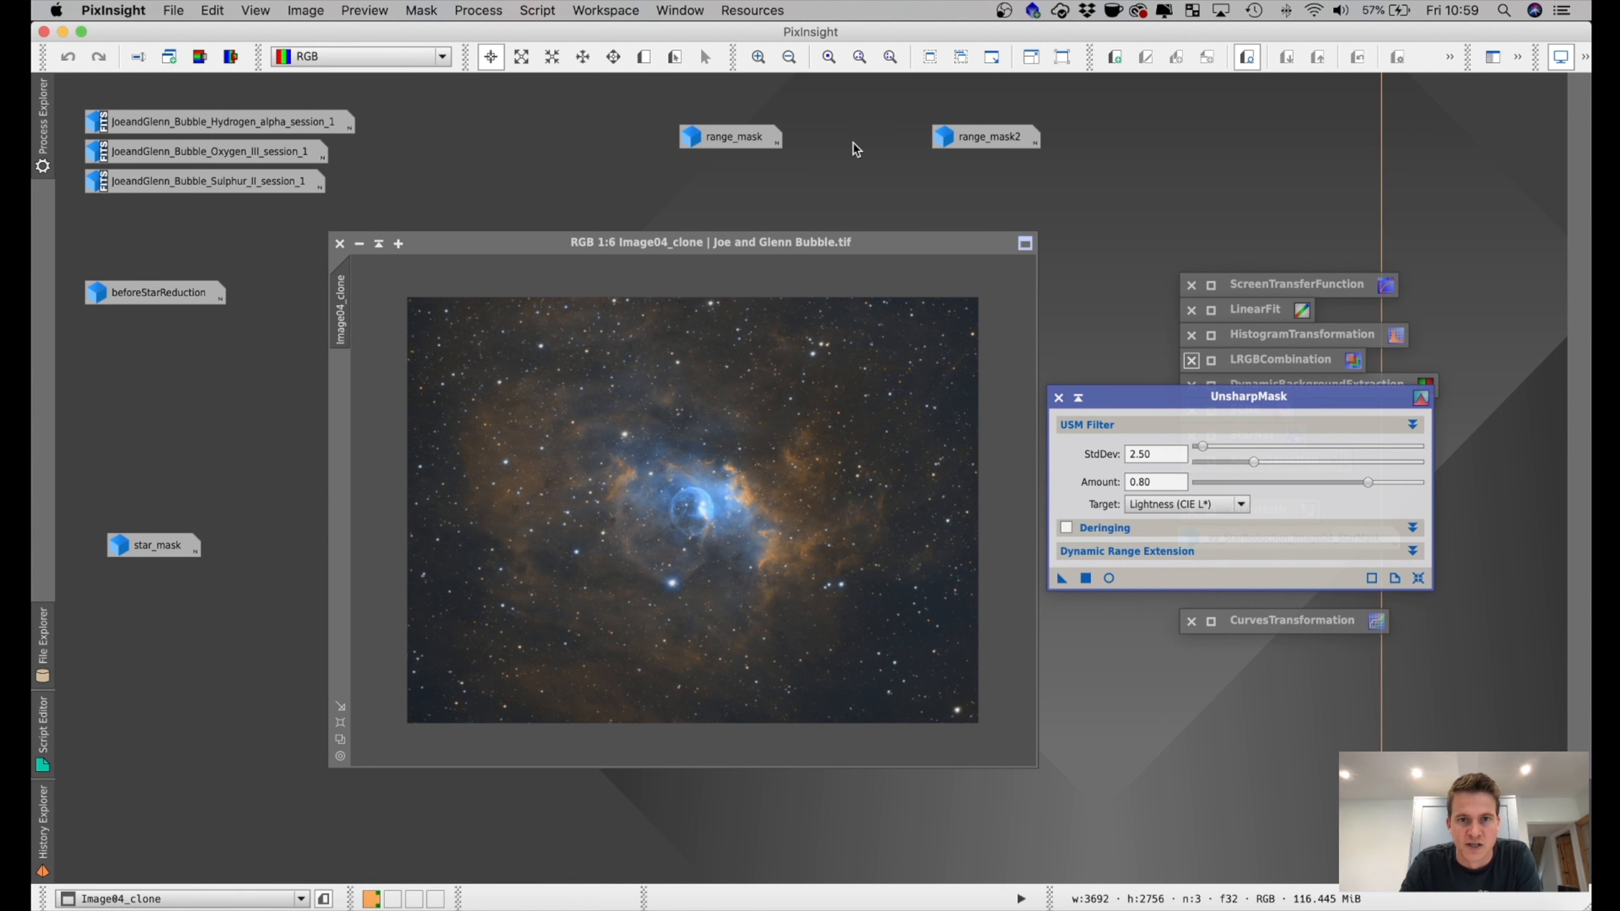
{"action": "left_click", "coordinate": [421, 287]}
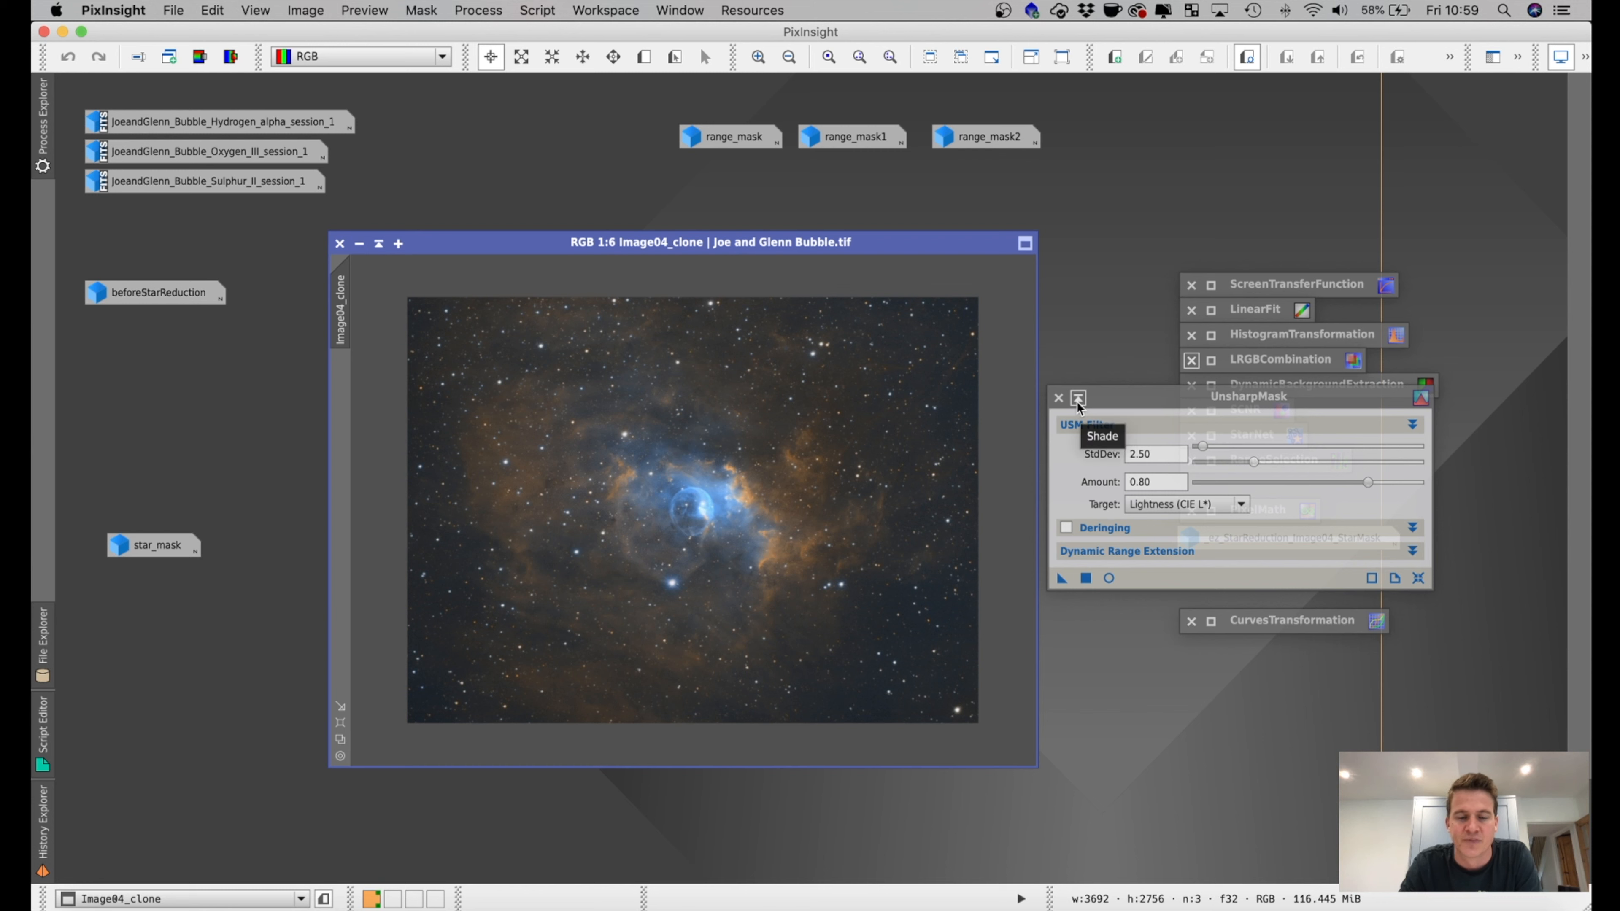
{"action": "left_click", "coordinate": [1216, 486]}
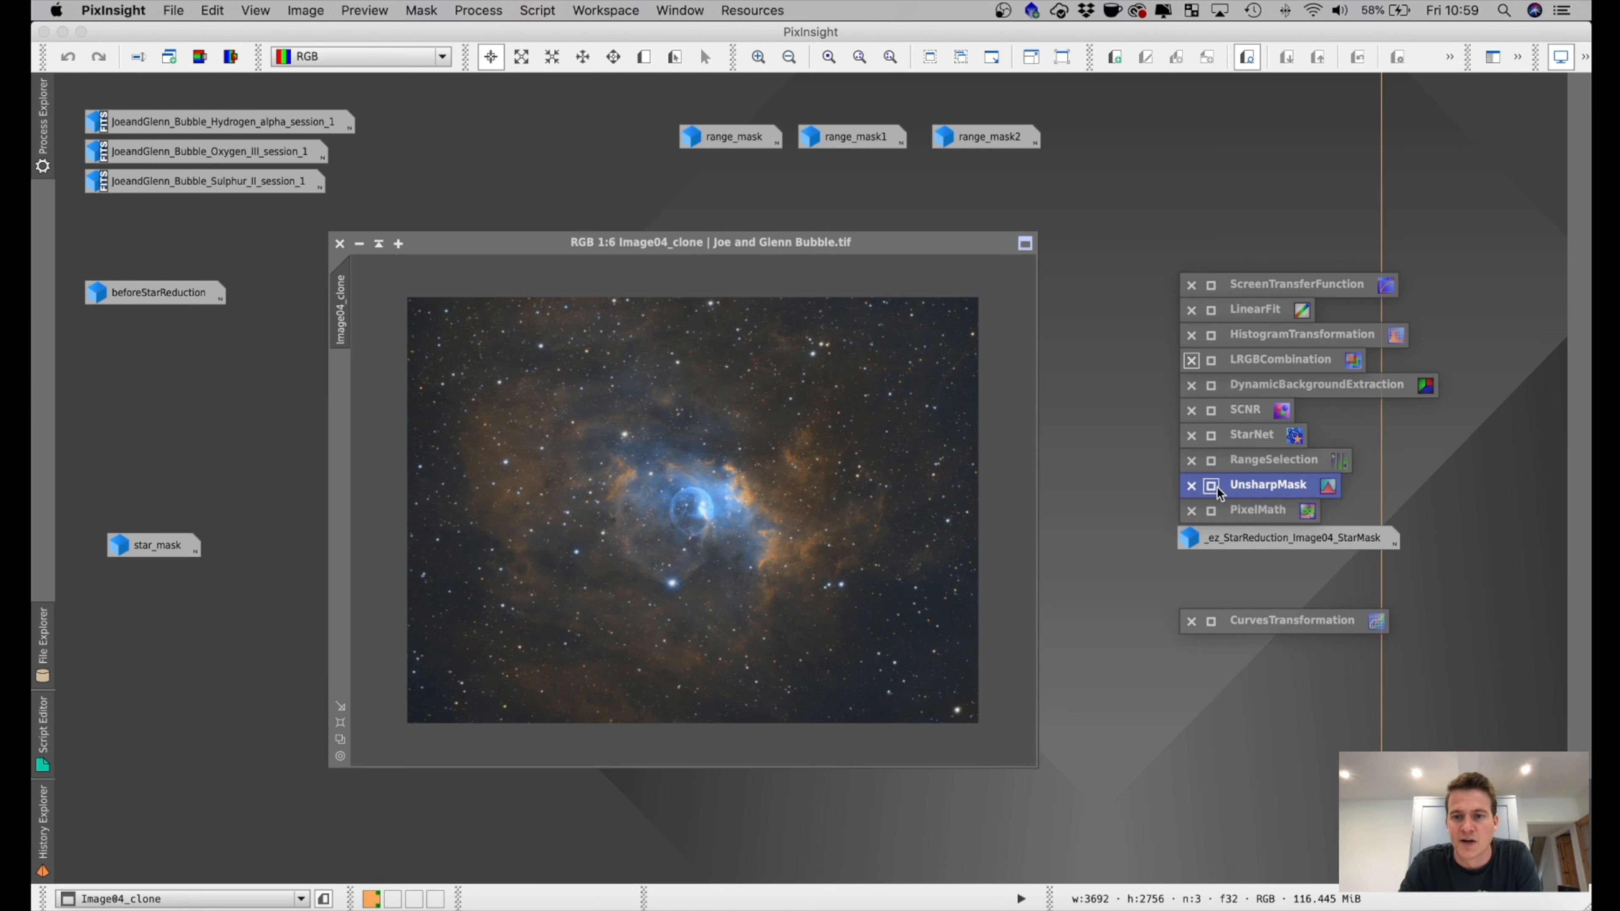
- Review the PixelMath expression that adds star_mask to Image04, and find the EZ Star Reduction script
{"action": "double_click", "coordinate": [1275, 512]}
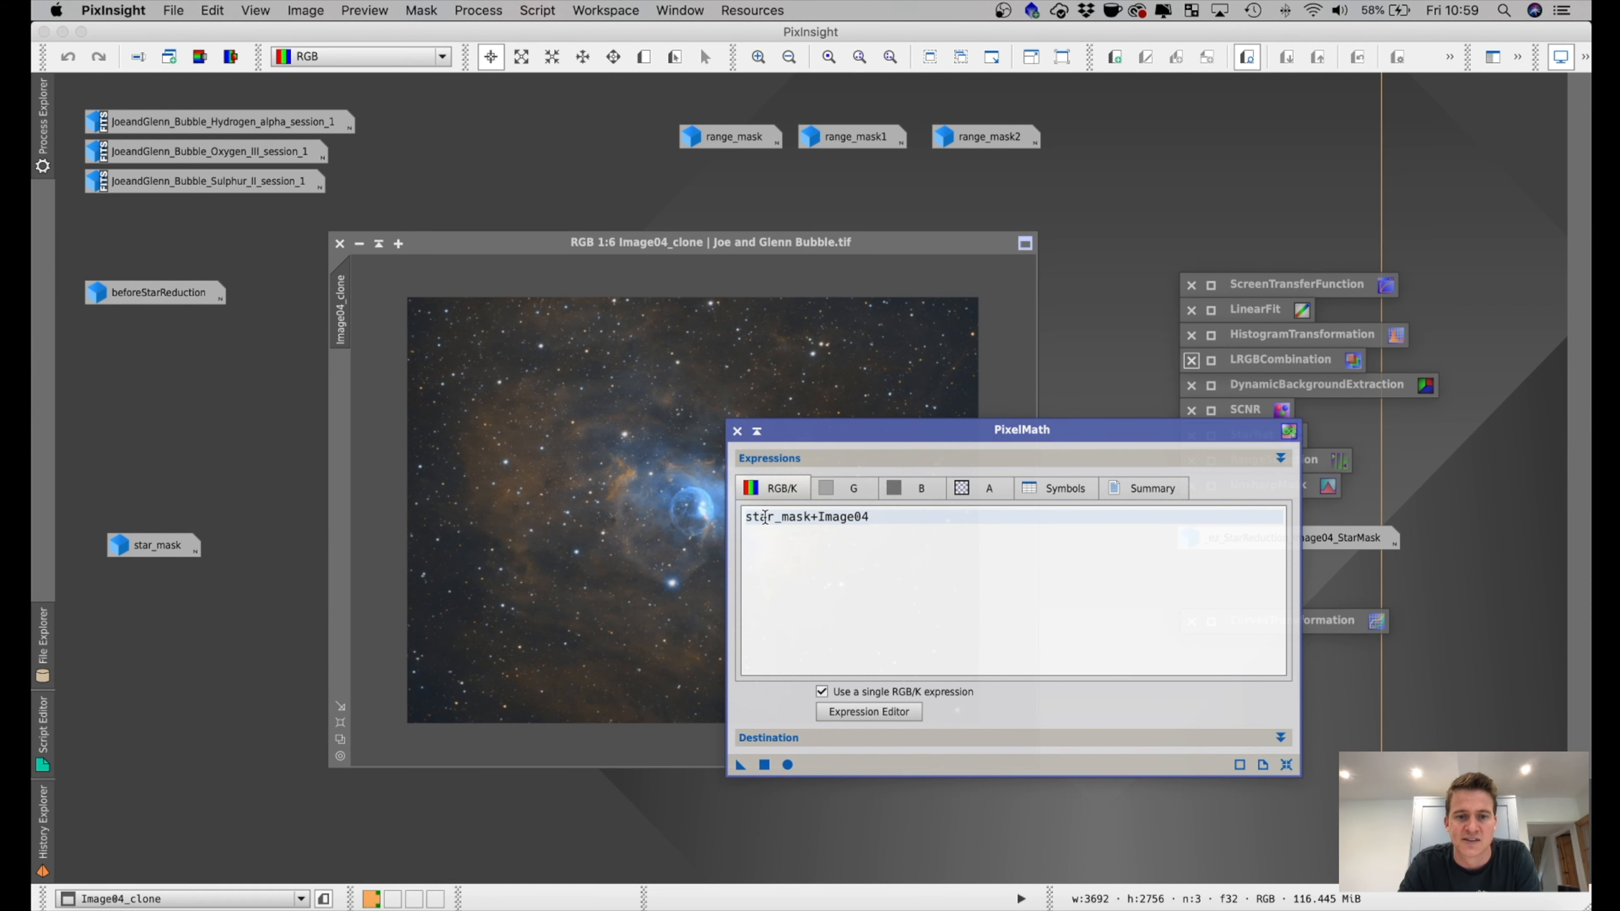
{"action": "left_click", "coordinate": [759, 432]}
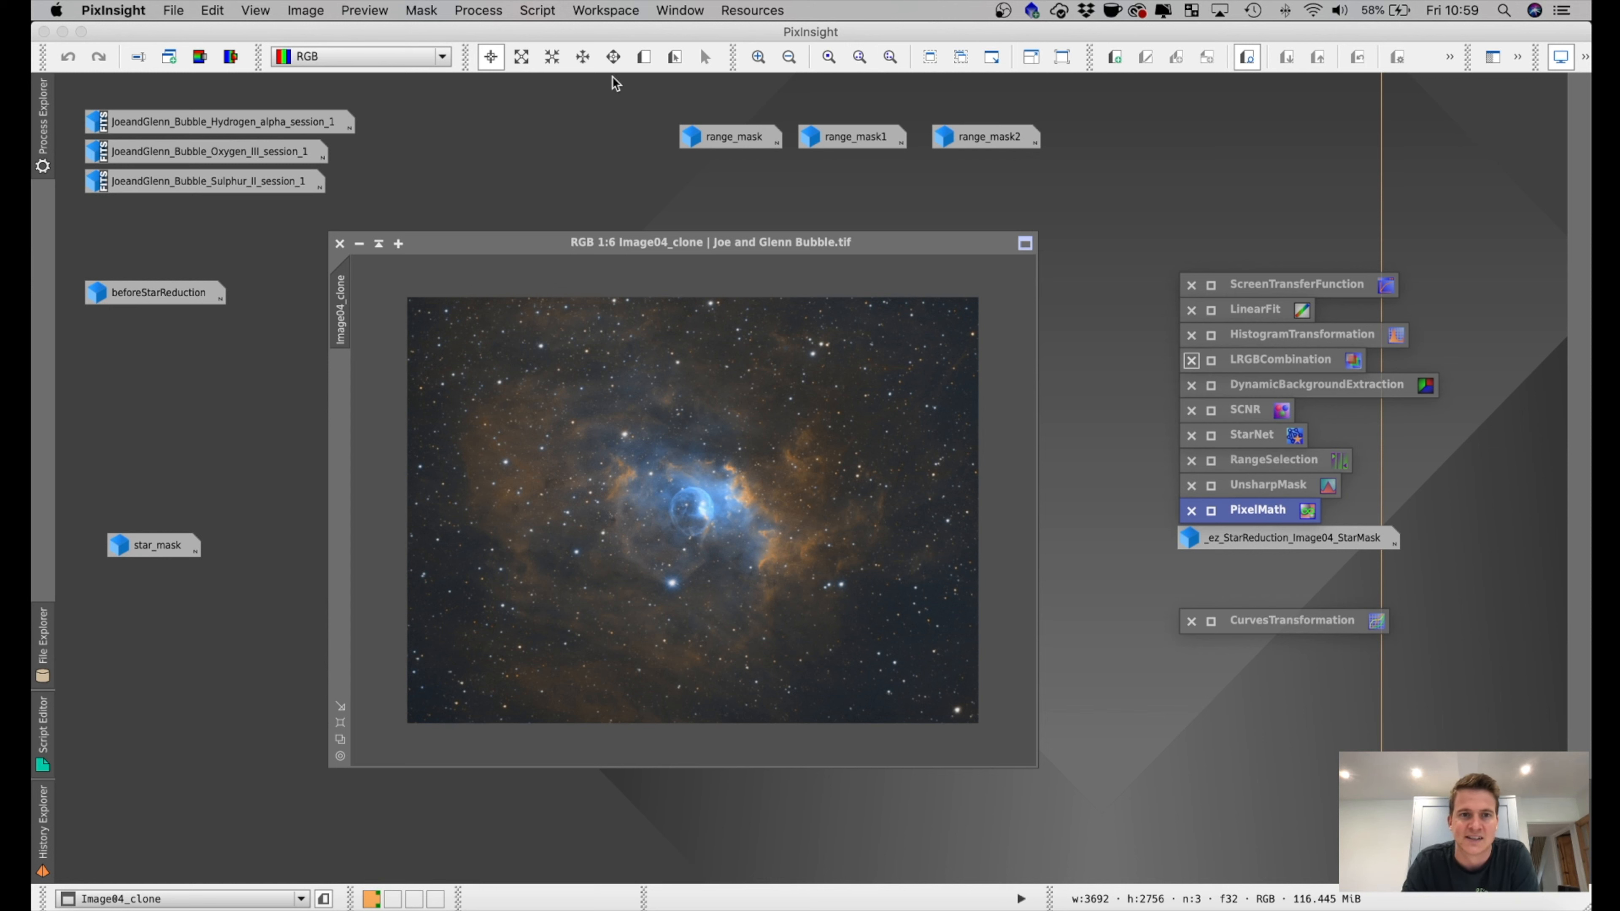
{"action": "left_click", "coordinate": [541, 12]}
{"action": "mouse_move", "coordinate": [572, 102]}
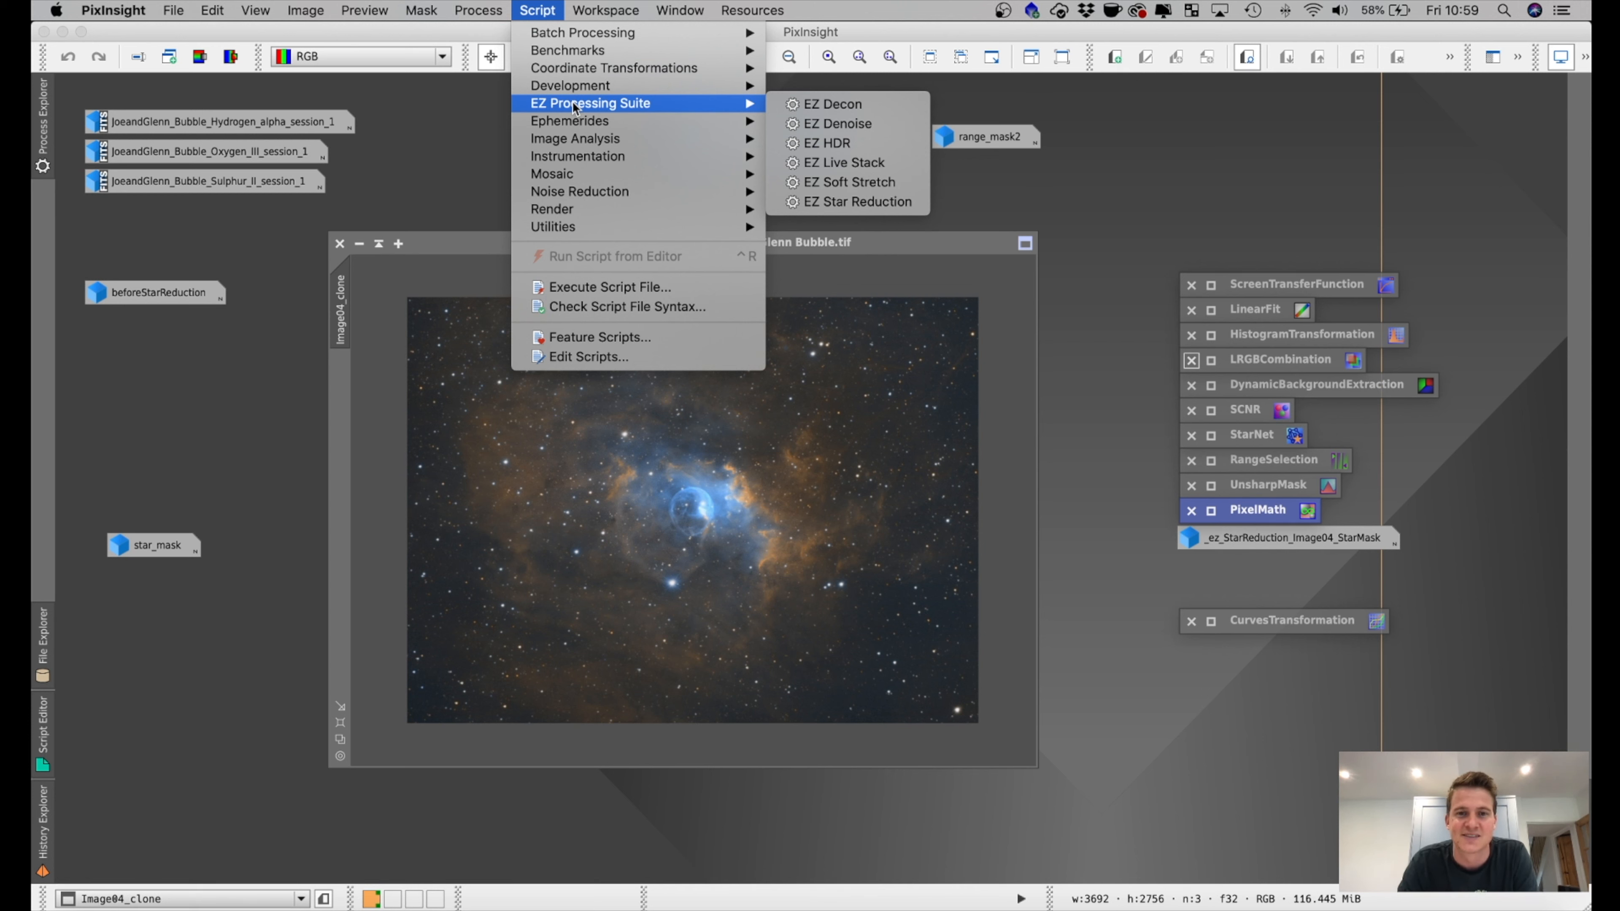
{"action": "left_click", "coordinate": [877, 204]}
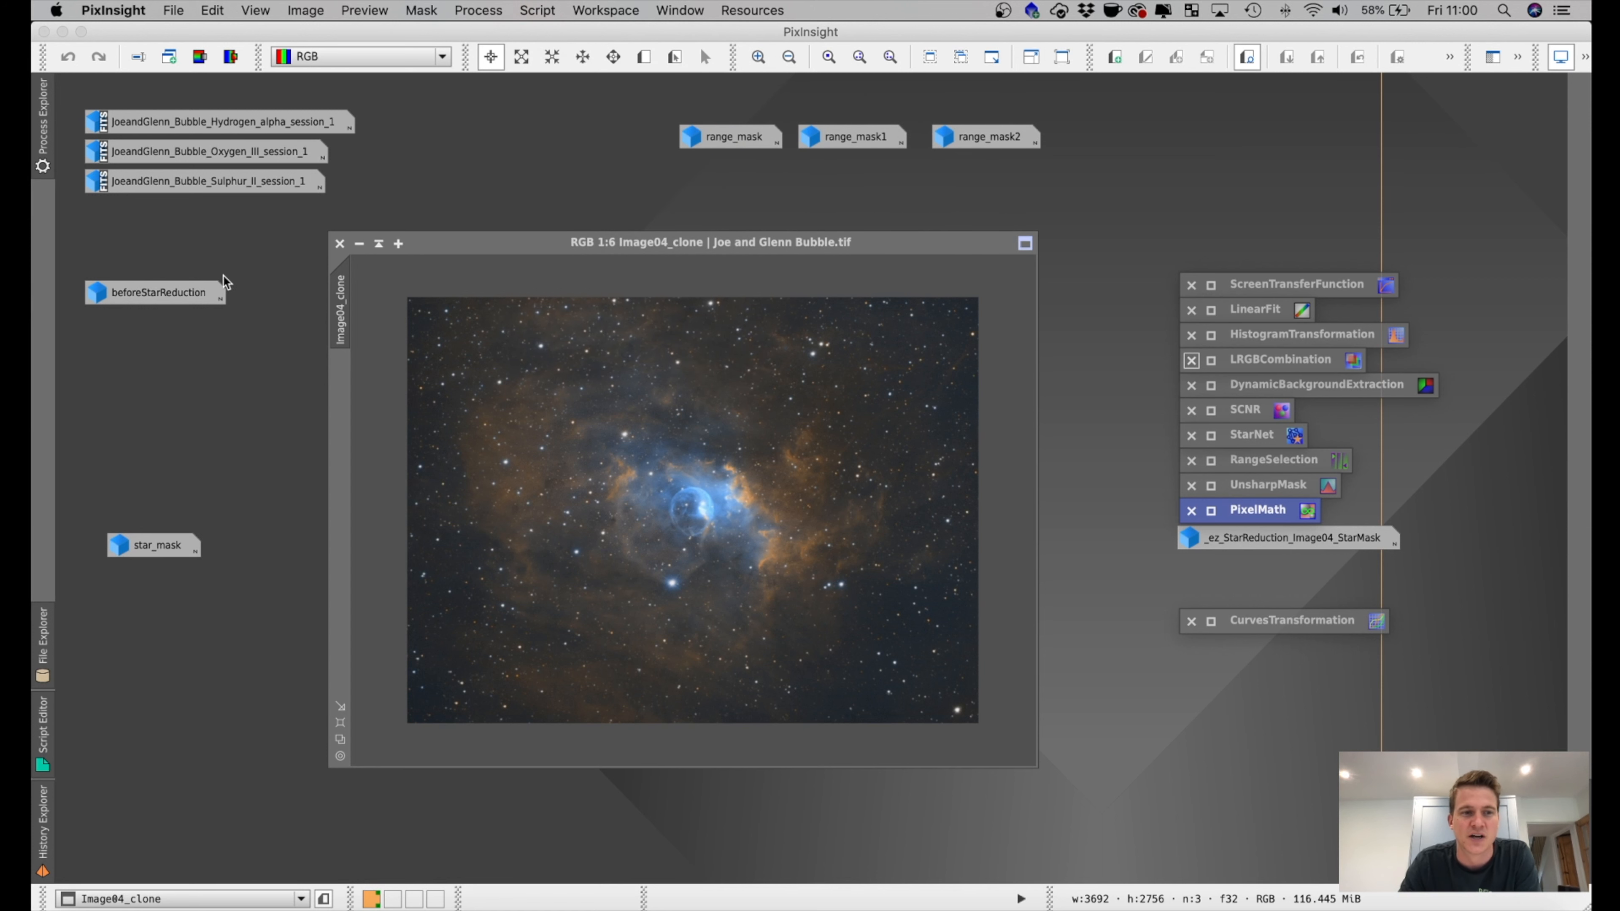
- Arrange the Image04_clone and beforeStarReduction images in separate windows so both can be seen together
{"action": "left_click_drag", "start_coordinate": [950, 245], "coordinate": [1100, 99]}
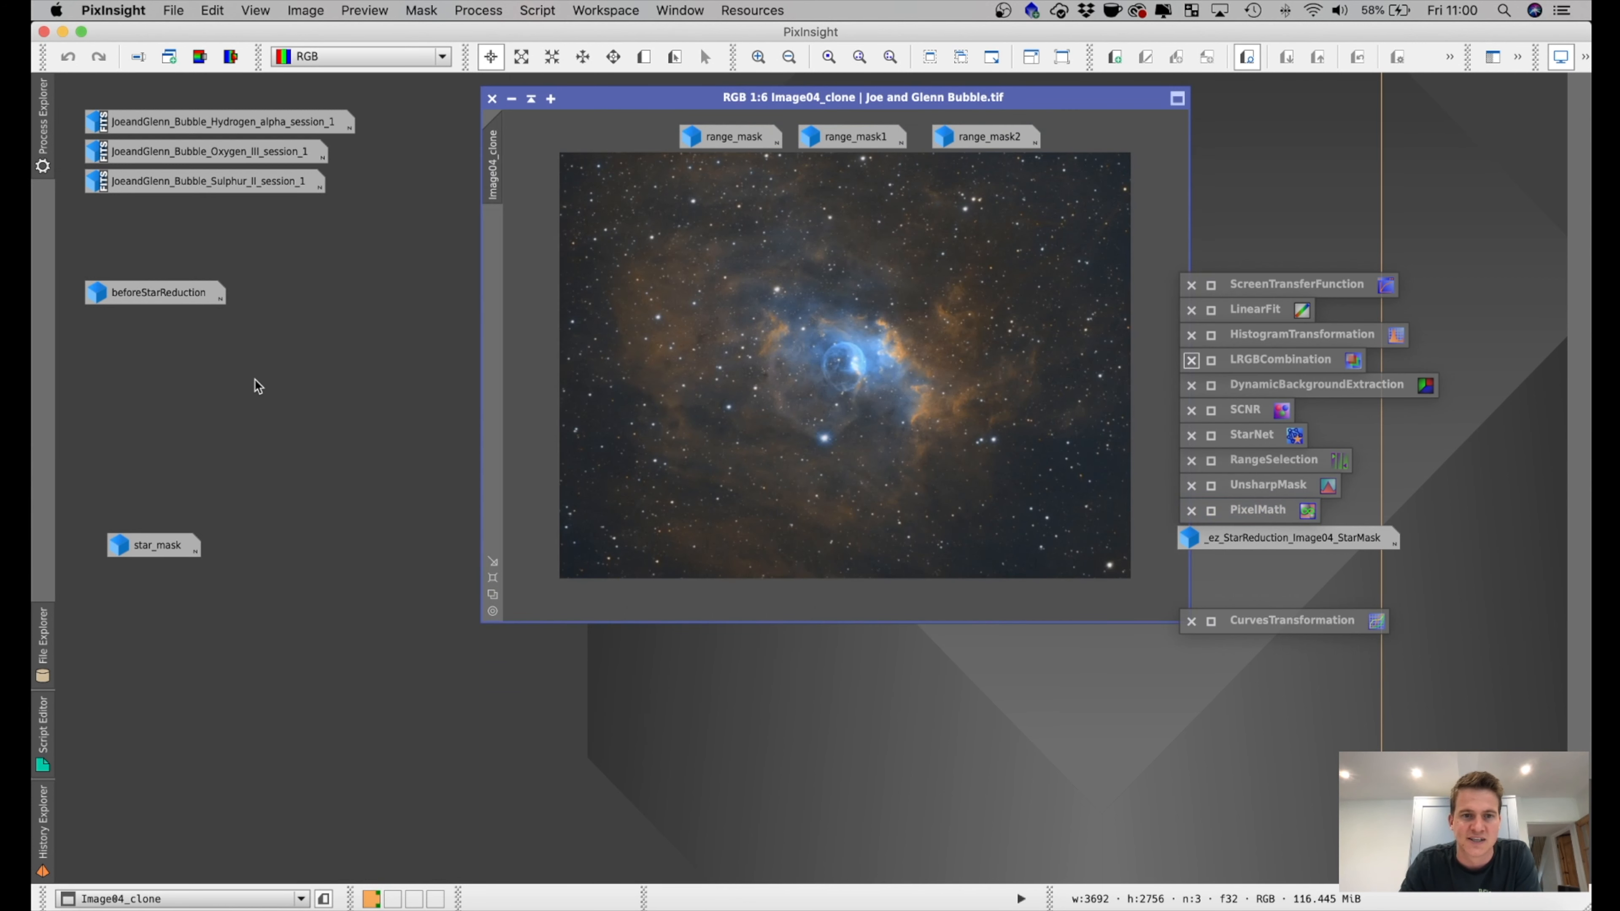
{"action": "double_click", "coordinate": [194, 289]}
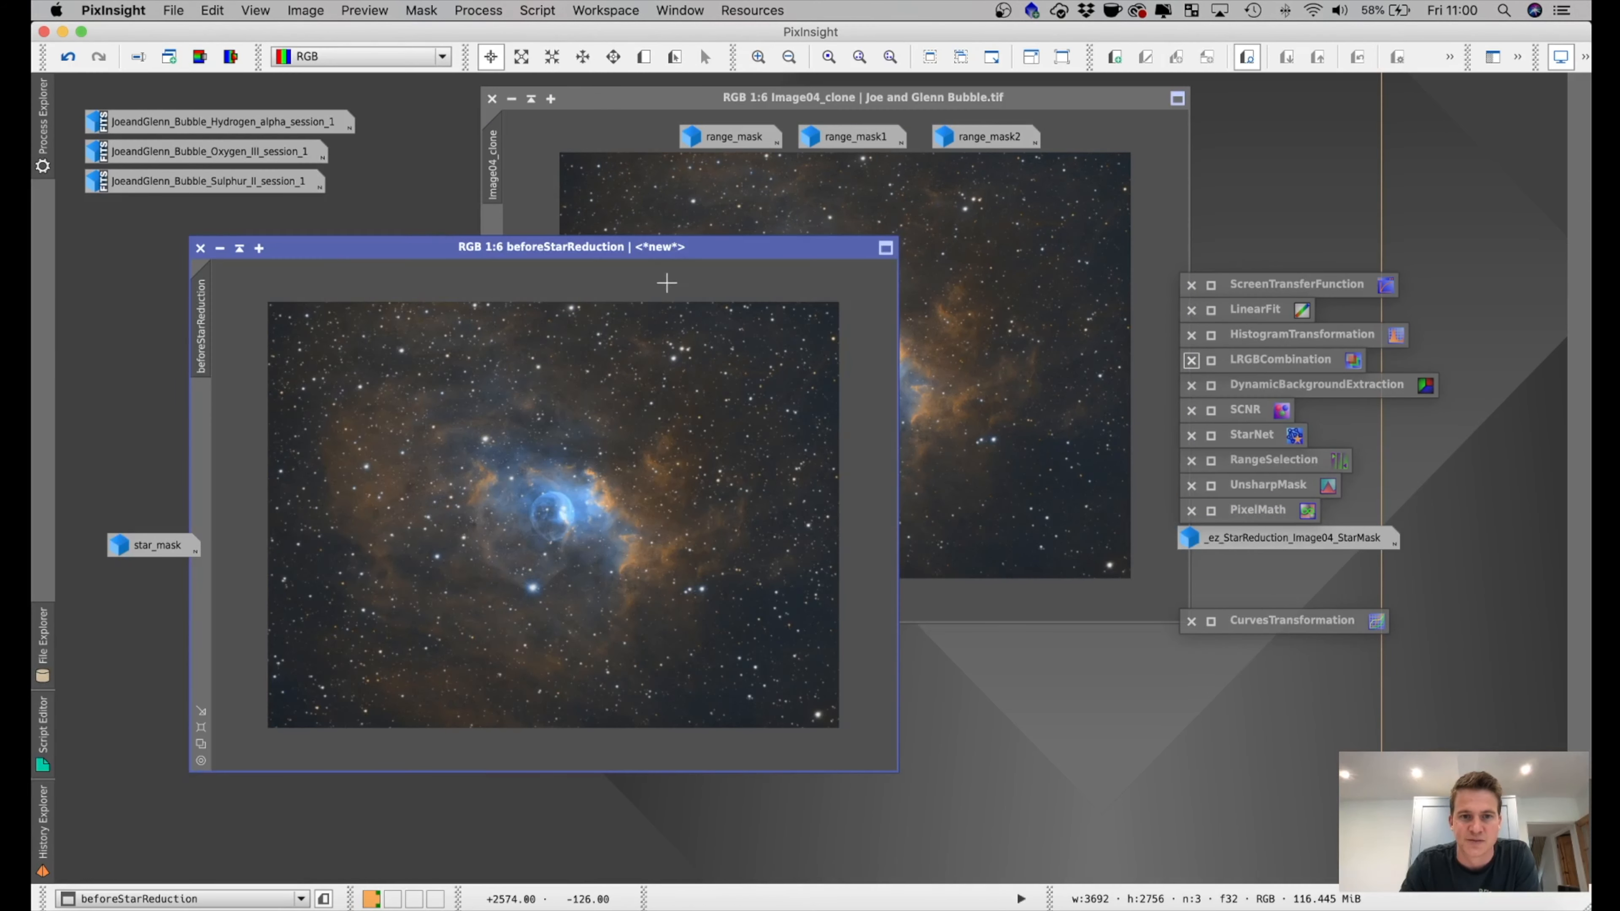
{"action": "double_click", "coordinate": [681, 253]}
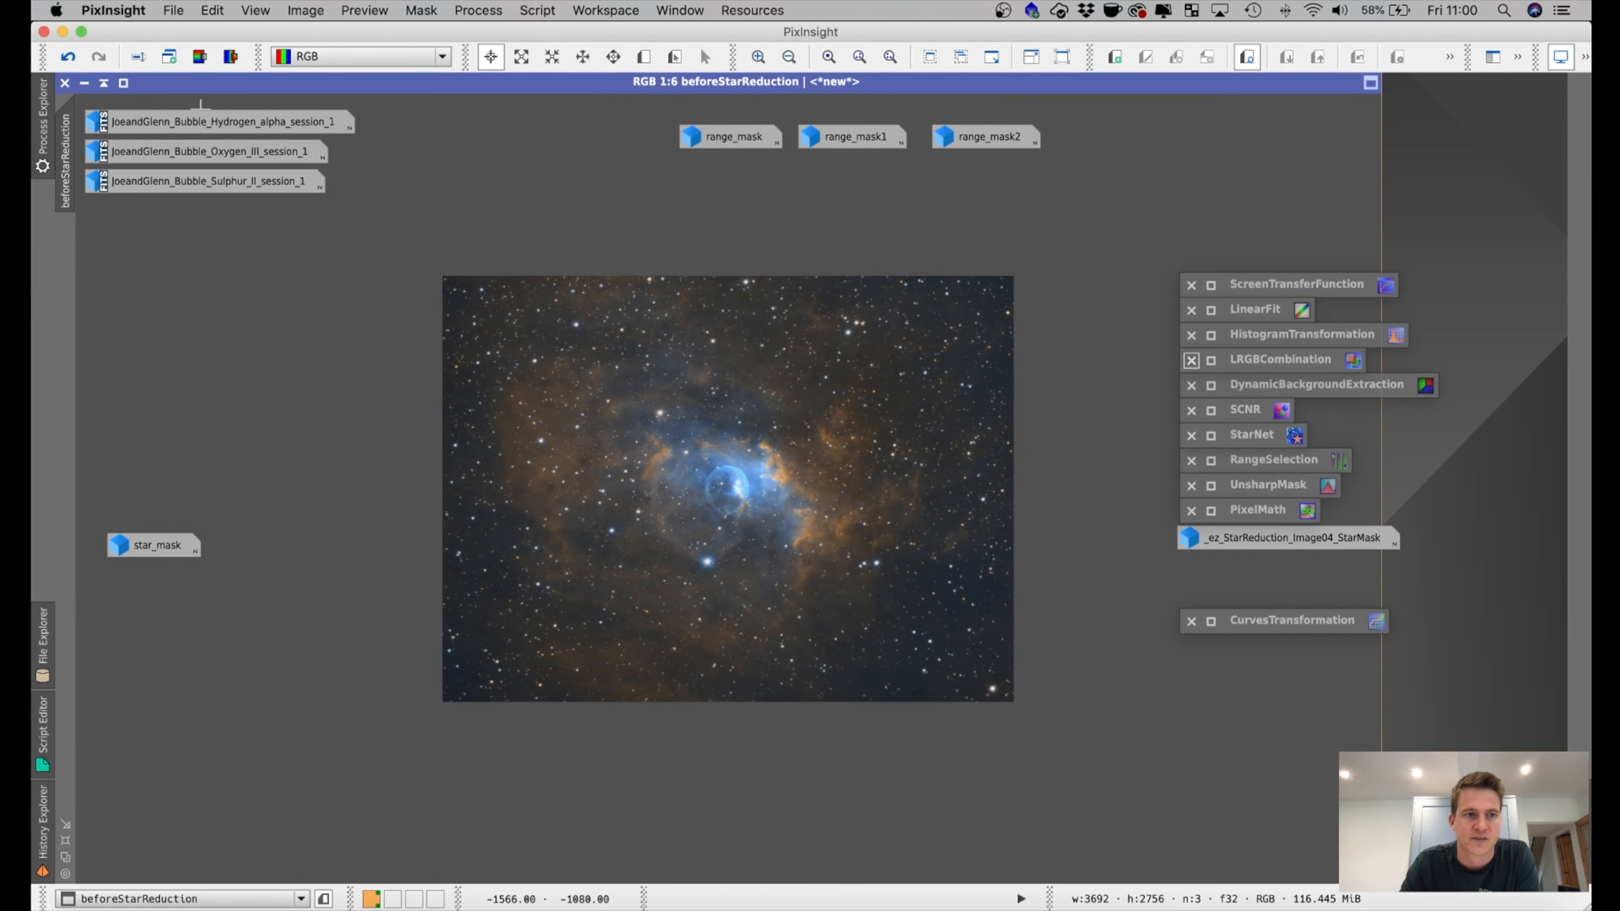
{"action": "left_click", "coordinate": [84, 83]}
{"action": "double_click", "coordinate": [195, 288]}
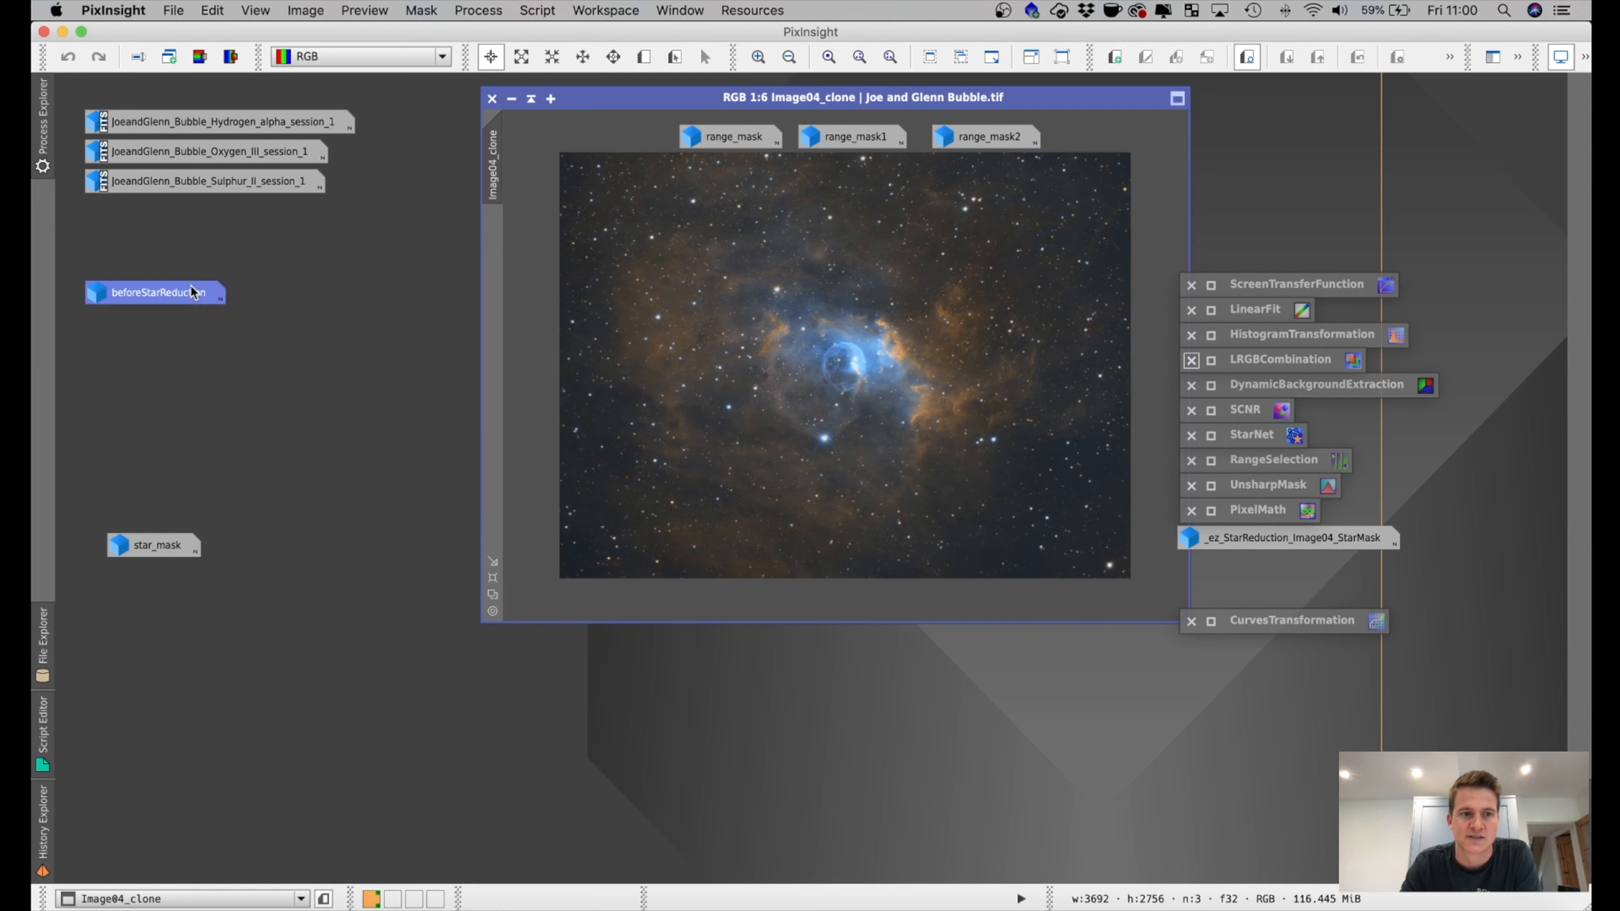
{"action": "left_click_drag", "start_coordinate": [473, 253], "coordinate": [350, 367]}
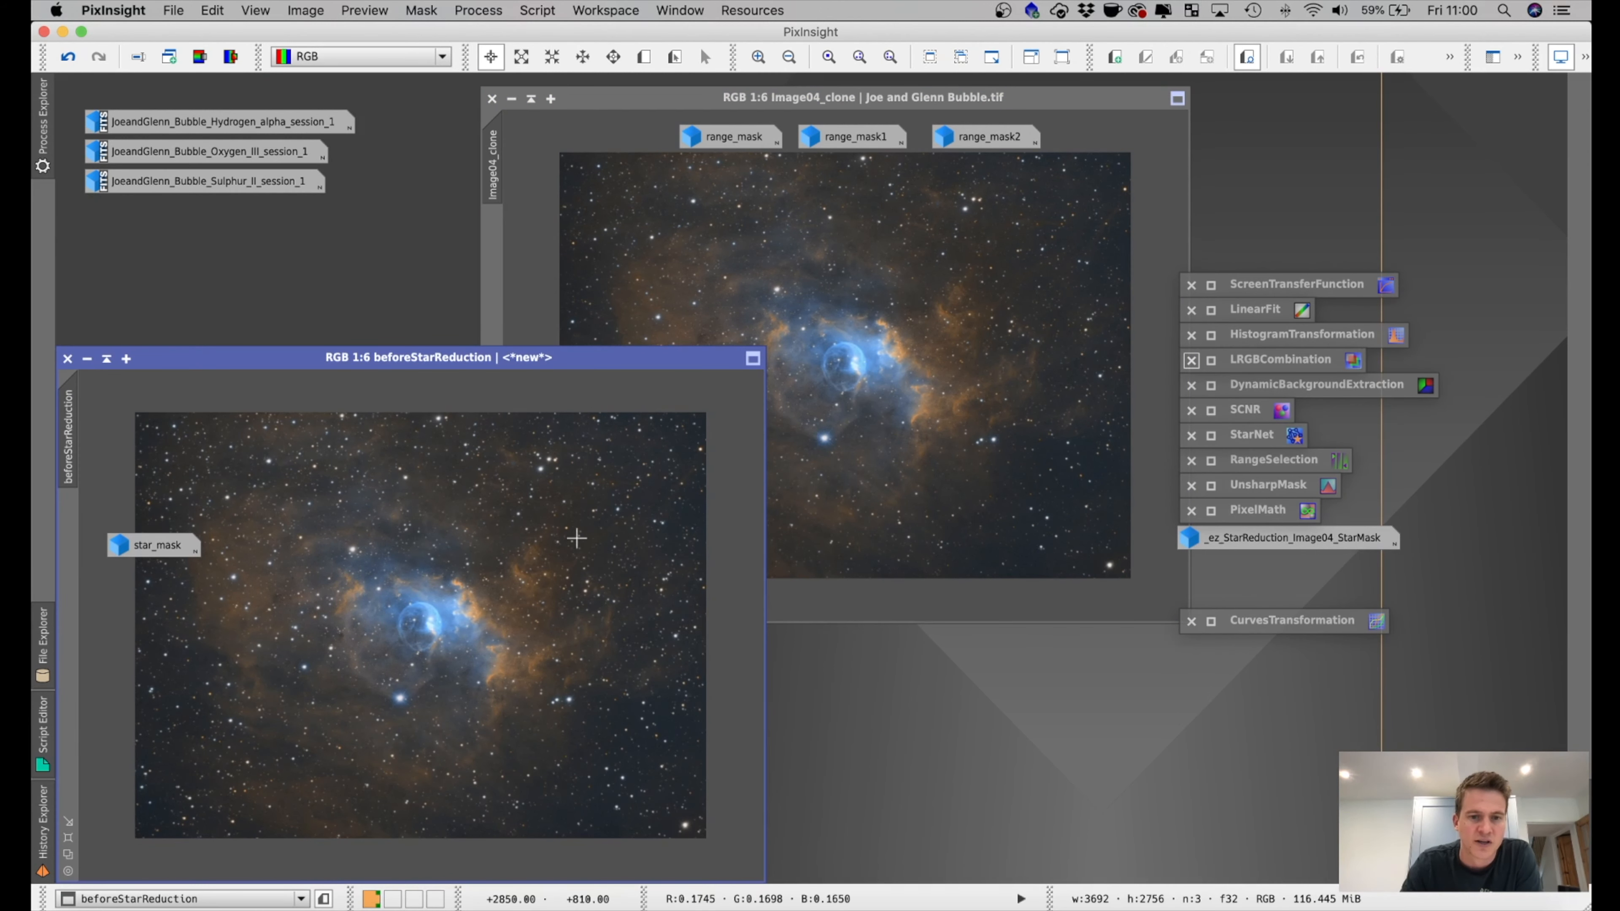
- Compare the stars in beforeStarReduction and Image04_clone, then minimise beforeStarReduction and move the Image04_clone window back towards the centre
{"action": "left_click", "coordinate": [944, 369]}
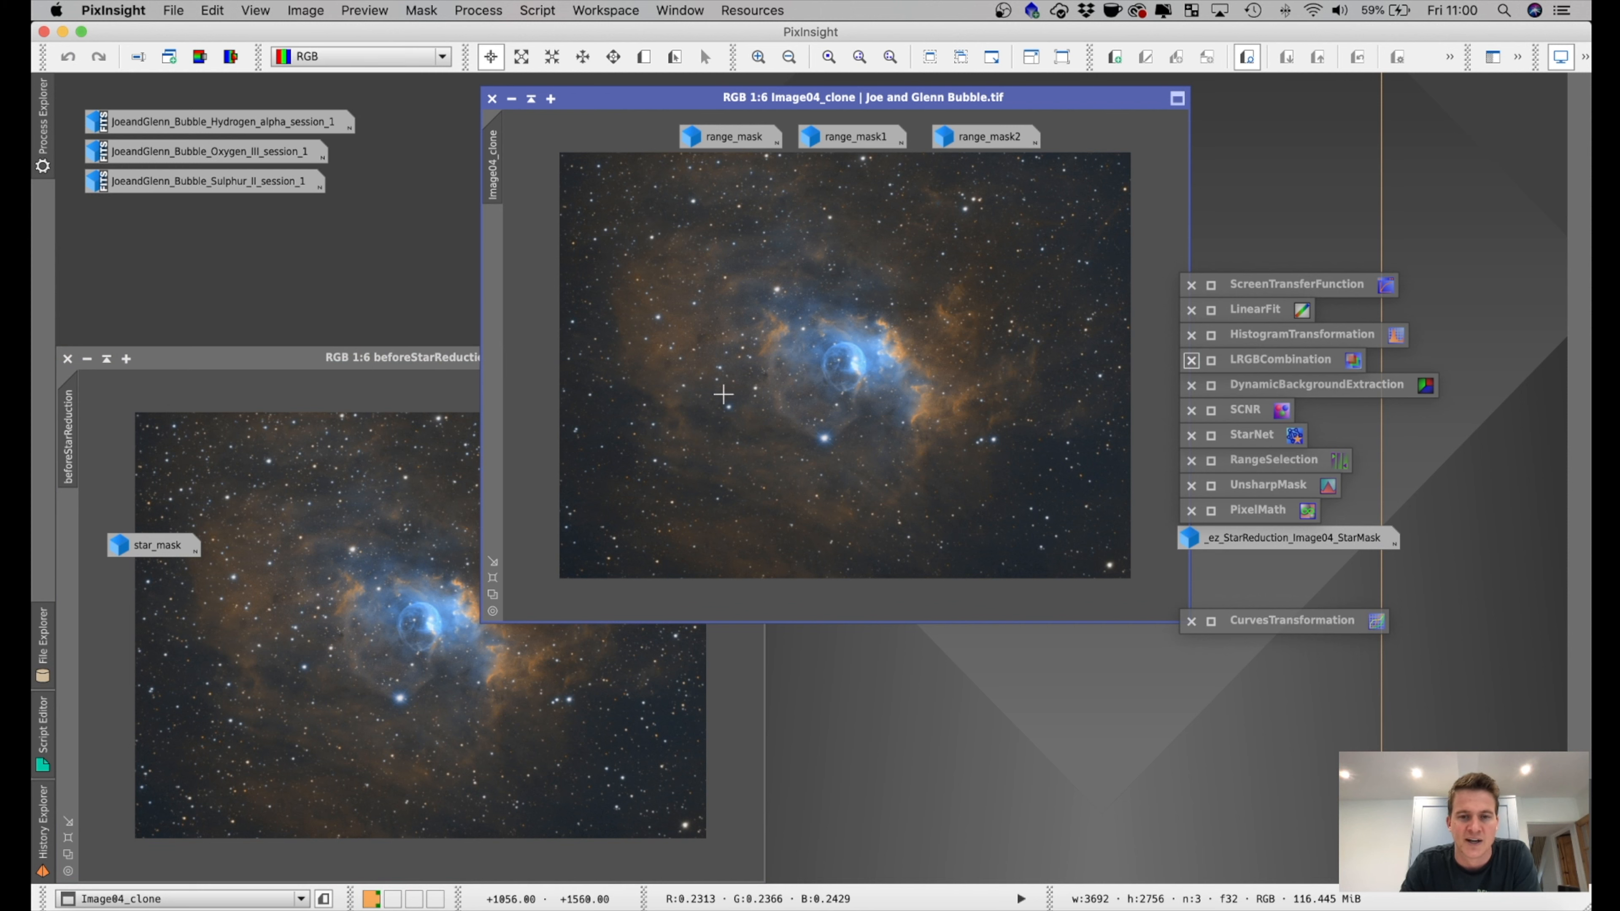
{"action": "left_click", "coordinate": [586, 707]}
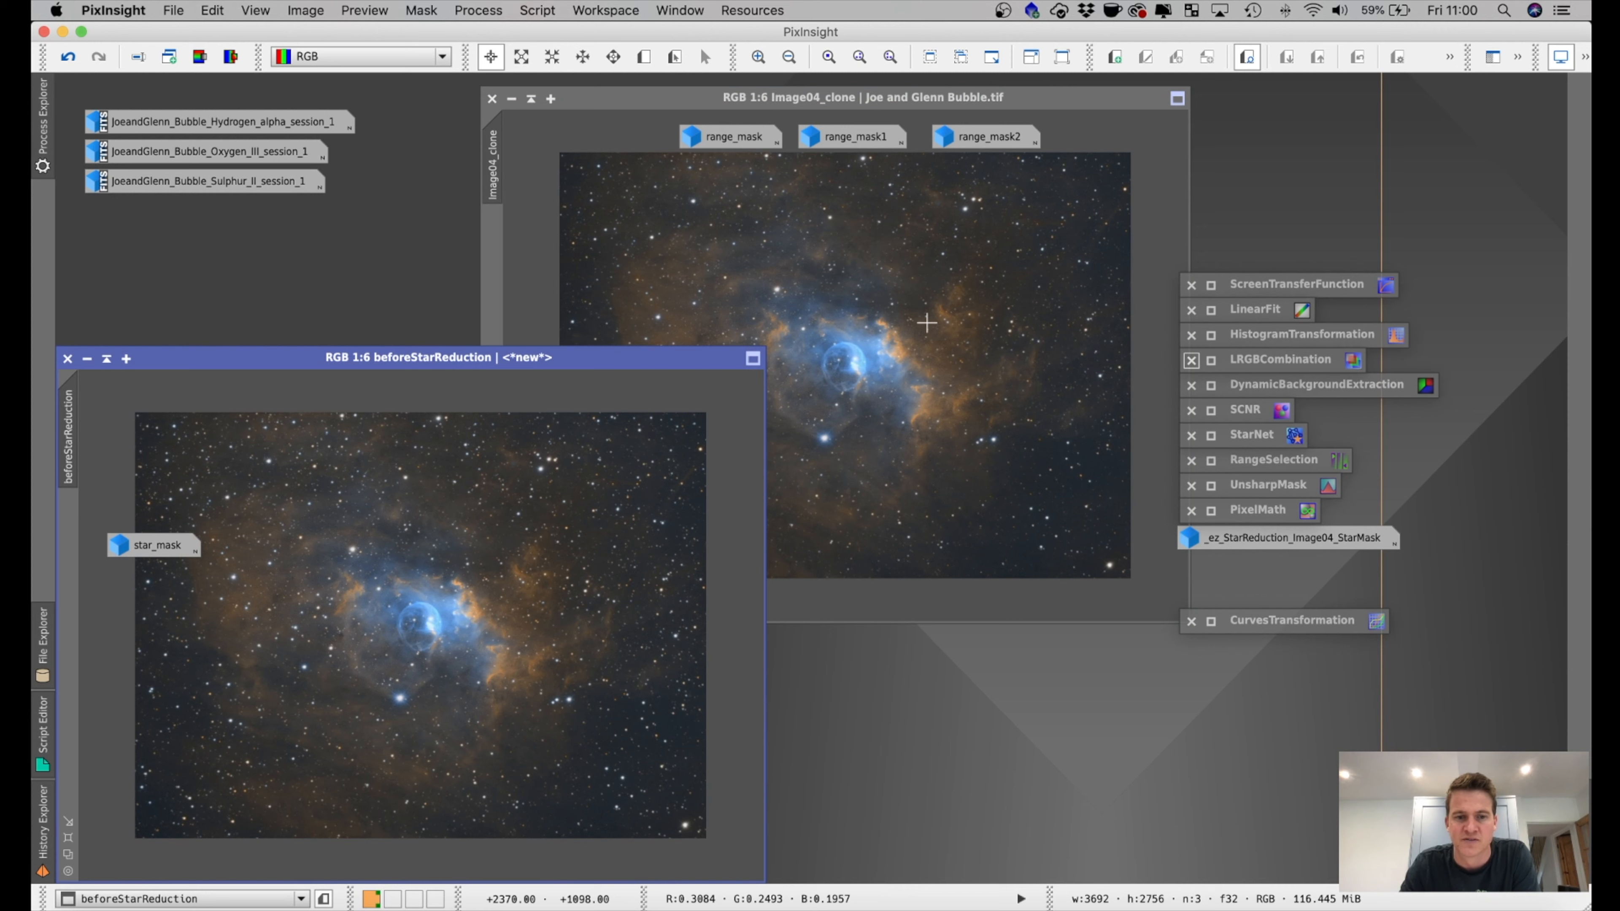
{"action": "left_click", "coordinate": [924, 319]}
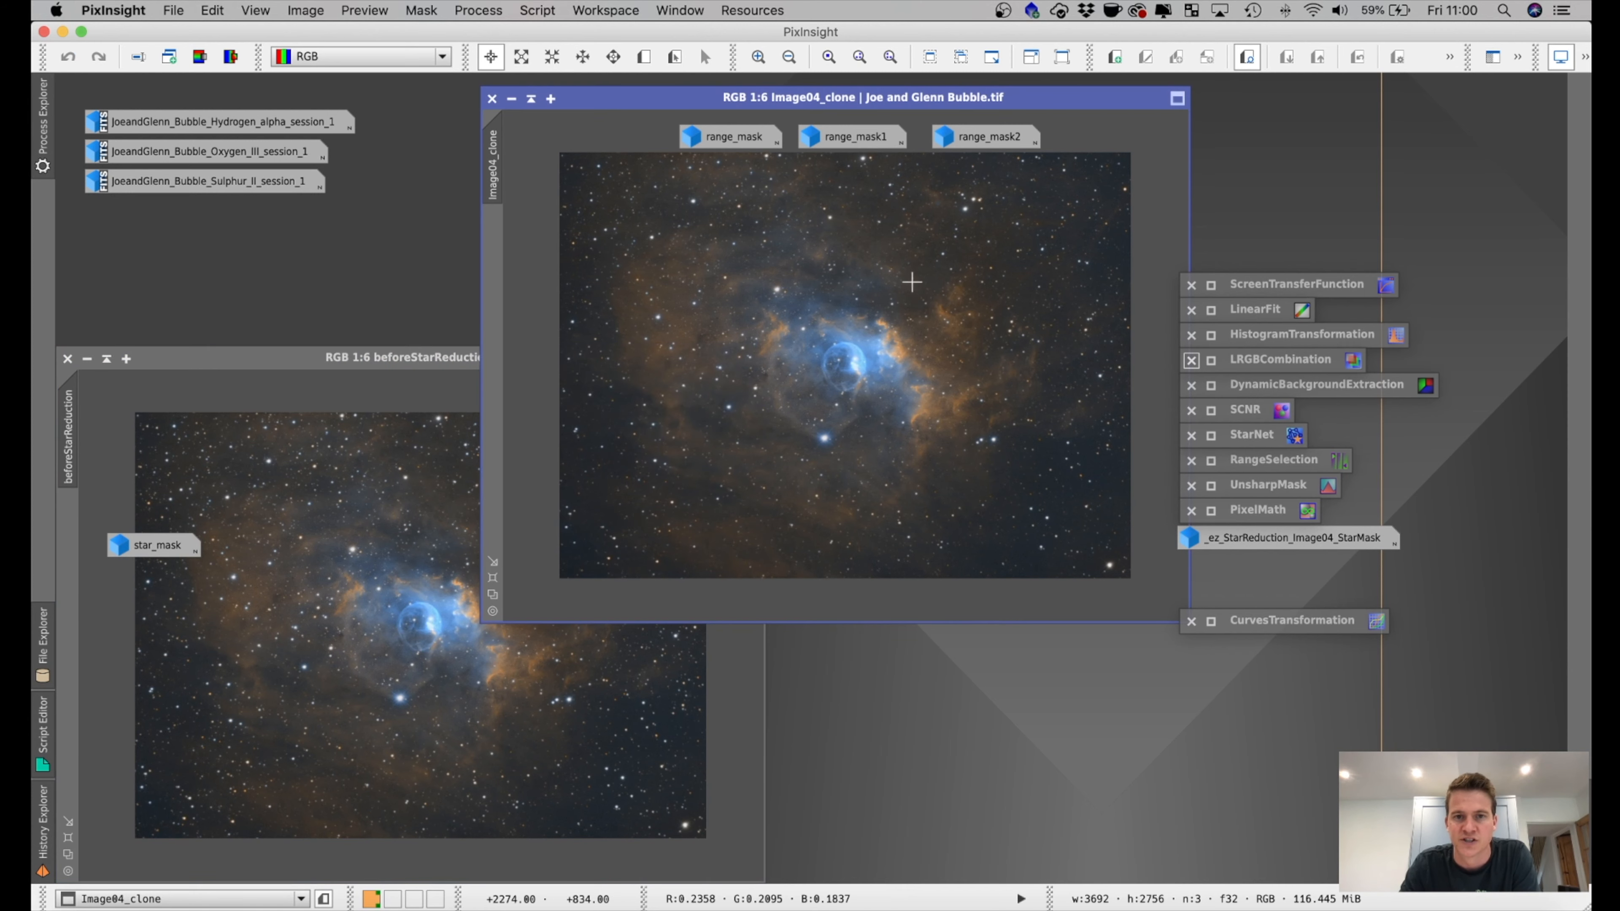
{"action": "left_click", "coordinate": [105, 360]}
{"action": "left_click_drag", "start_coordinate": [707, 102], "coordinate": [600, 285]}
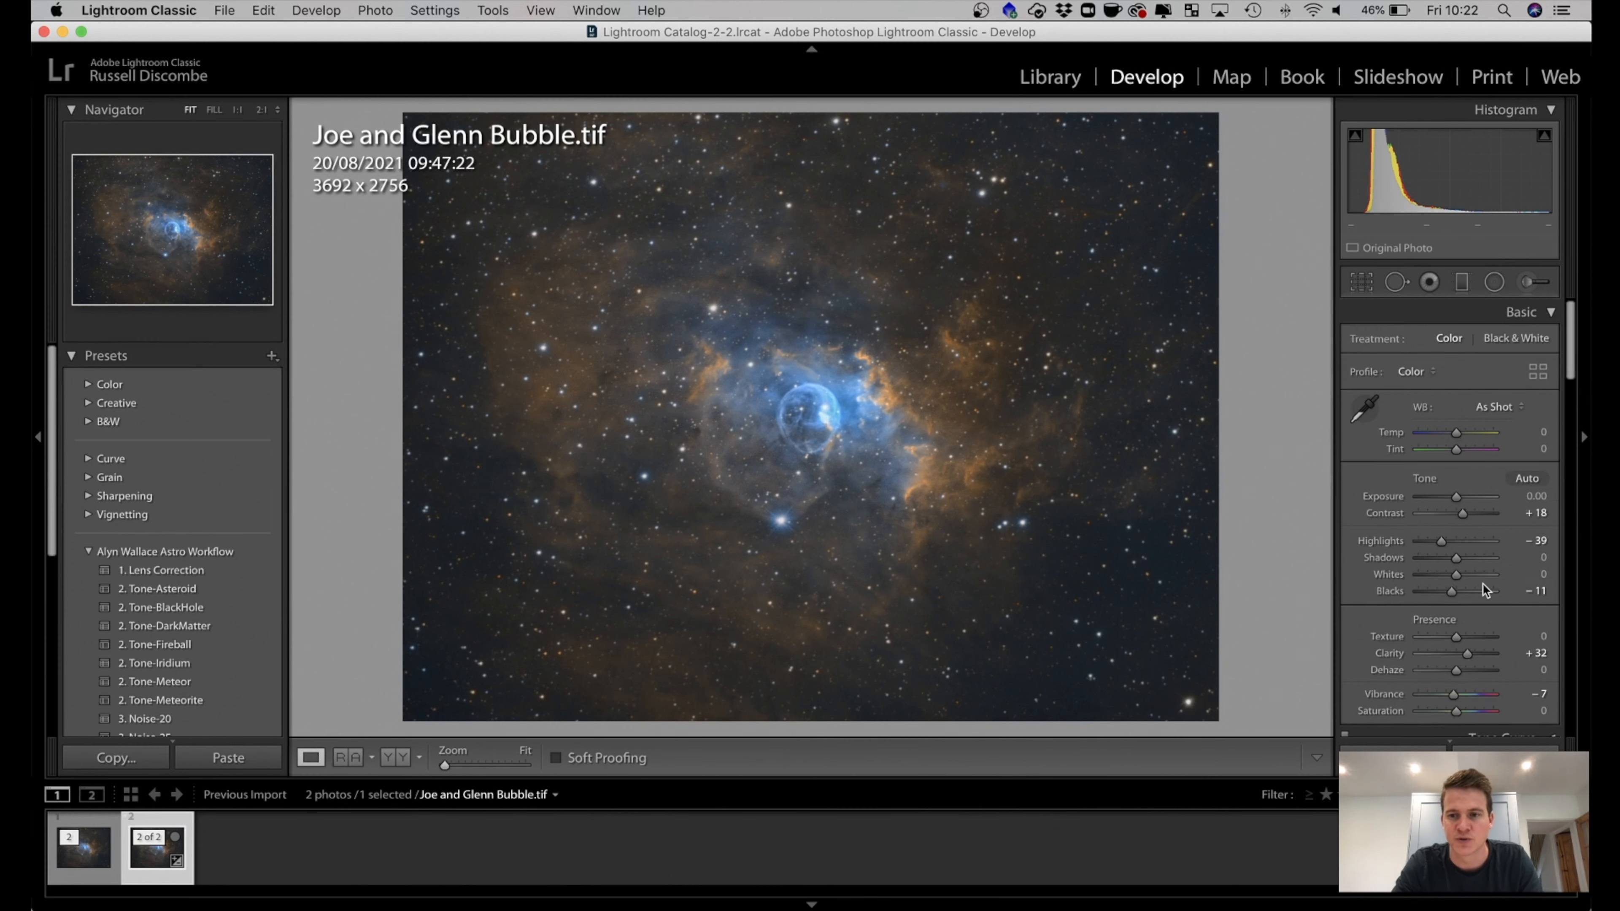
- Review the basic adjustments and the radial filter over the bubble, deleting that filter to compare the image without it and restoring it
{"action": "scroll", "coordinate": [1482, 582], "scroll_direction": "down", "scroll_amount": 2}
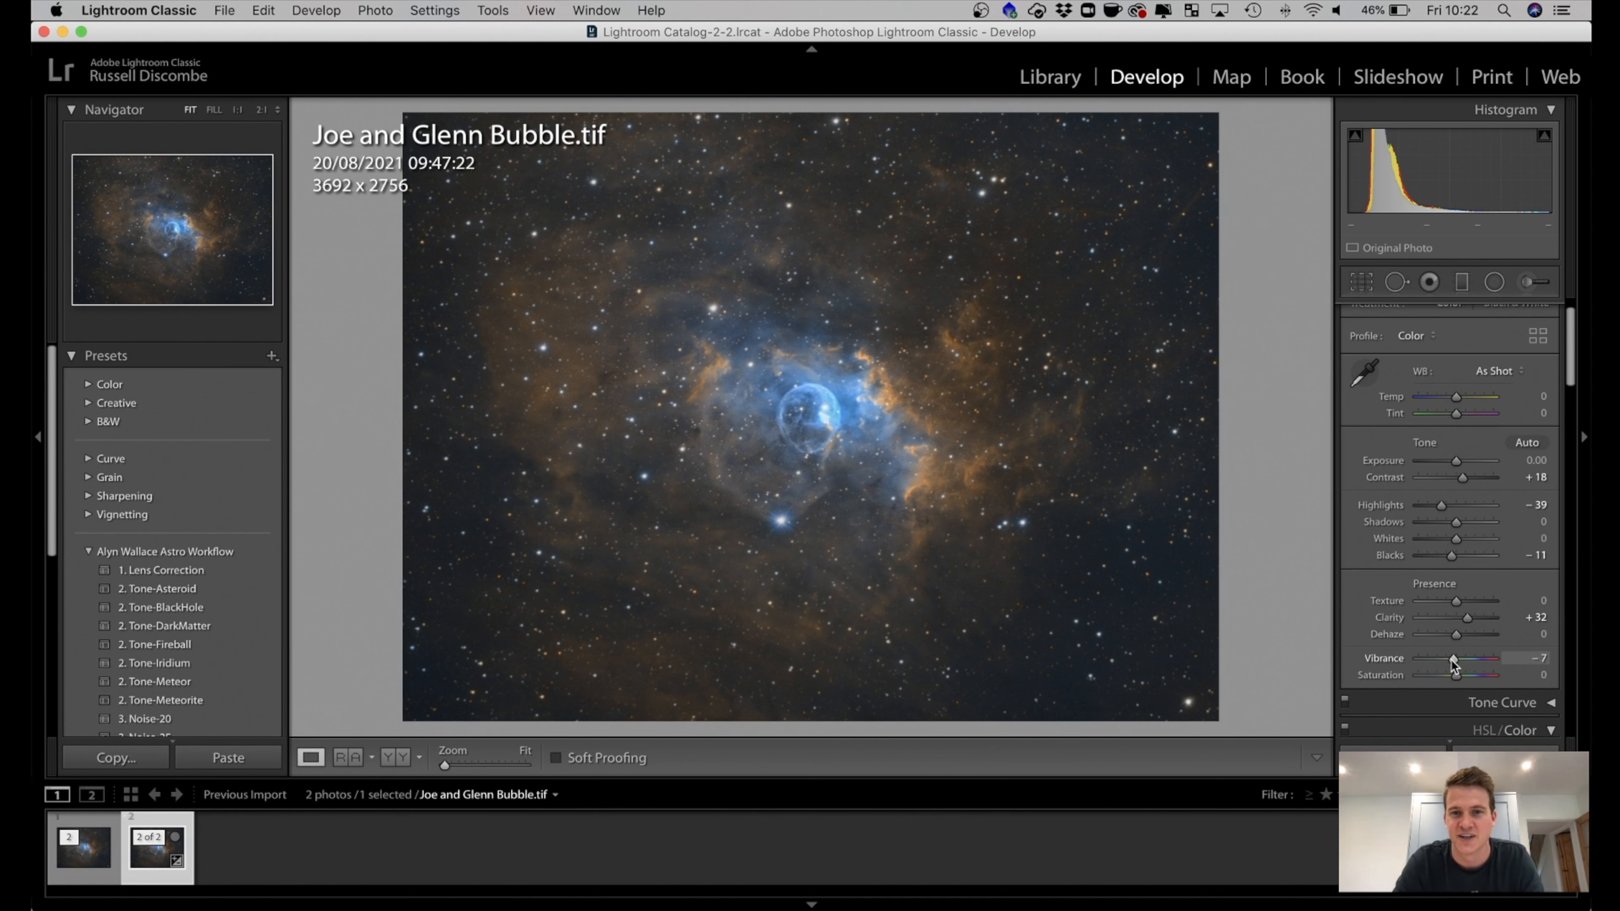
{"action": "left_click", "coordinate": [1494, 283]}
{"action": "left_click", "coordinate": [833, 436]}
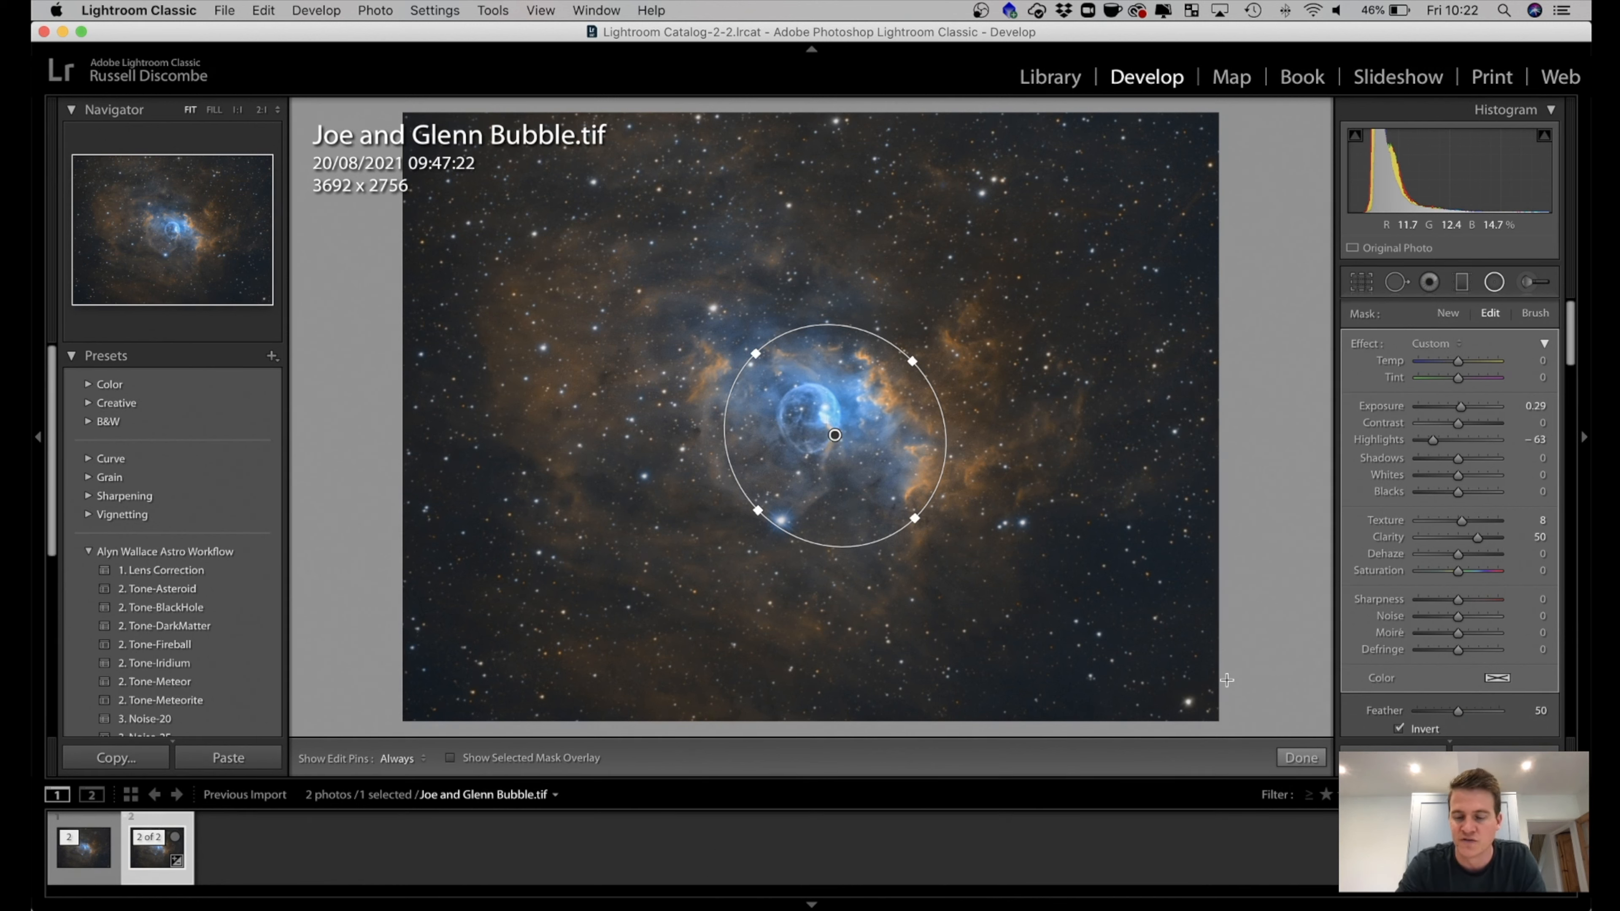
{"action": "key", "text": "Delete"}
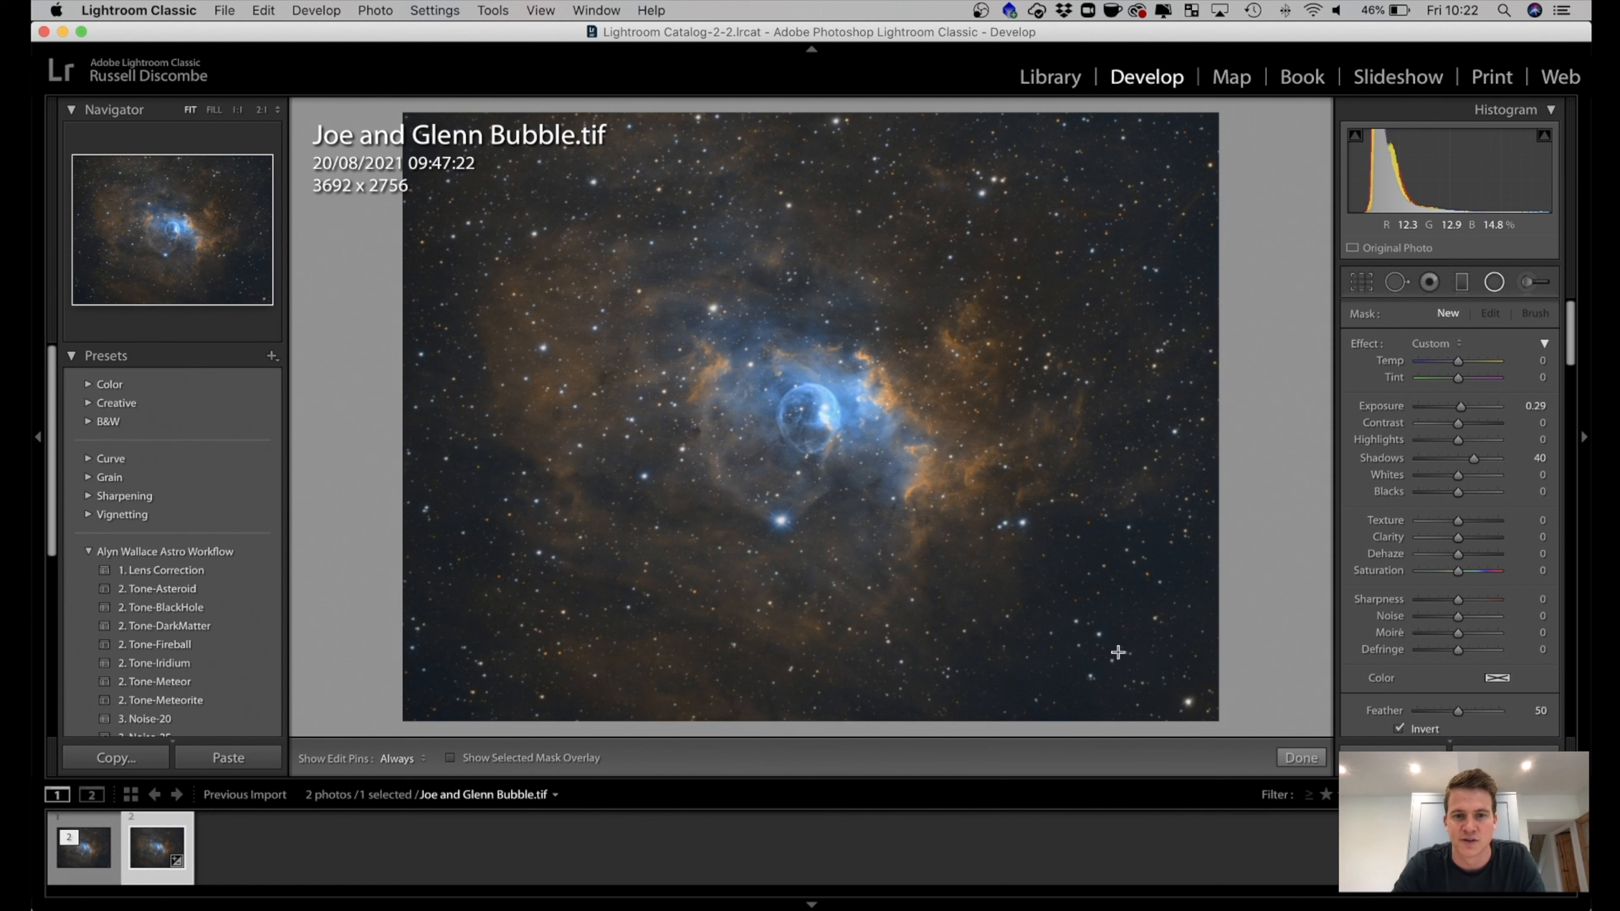
{"action": "key", "text": "super+z"}
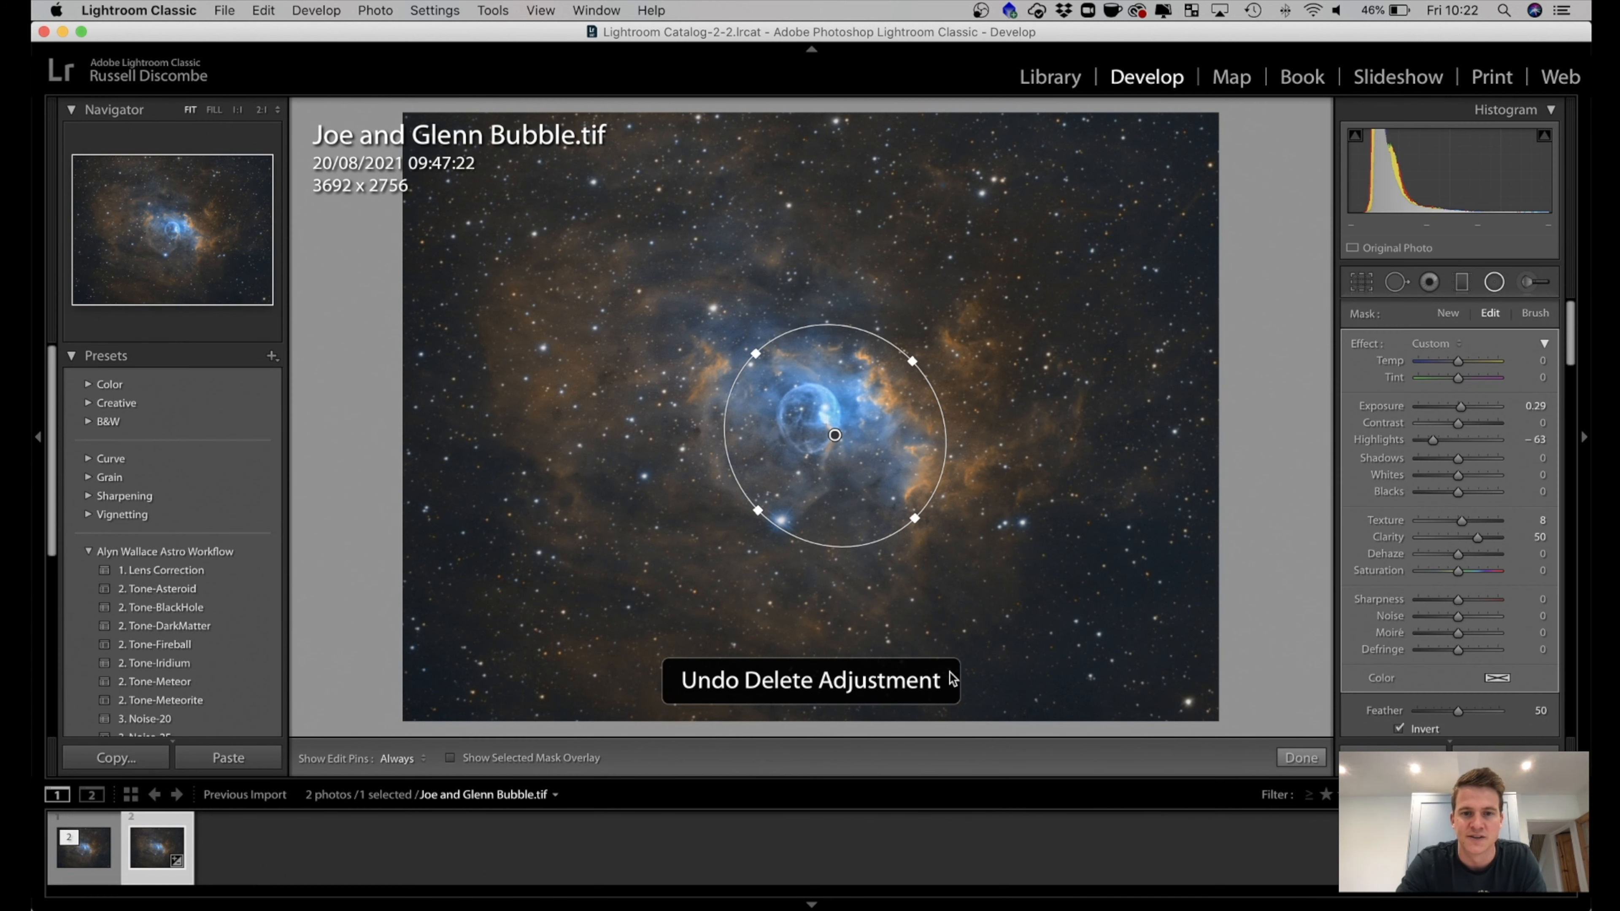
- Close the radial filter settings and view the finished Bubble Nebula image full screen
{"action": "left_click", "coordinate": [1496, 283]}
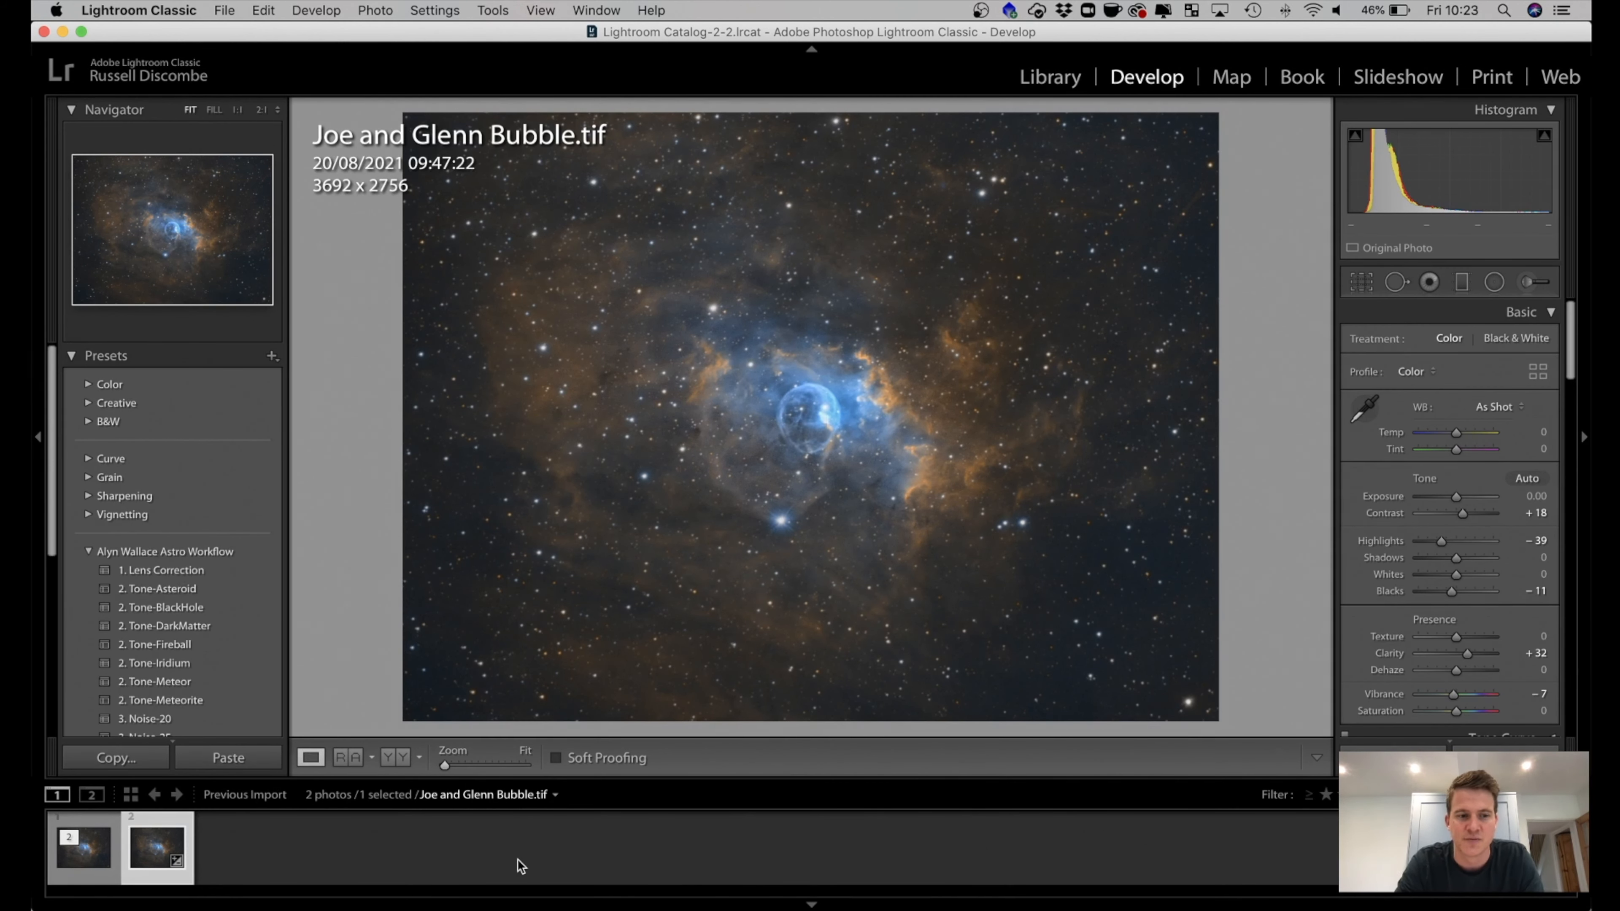
{"action": "key", "text": "f"}
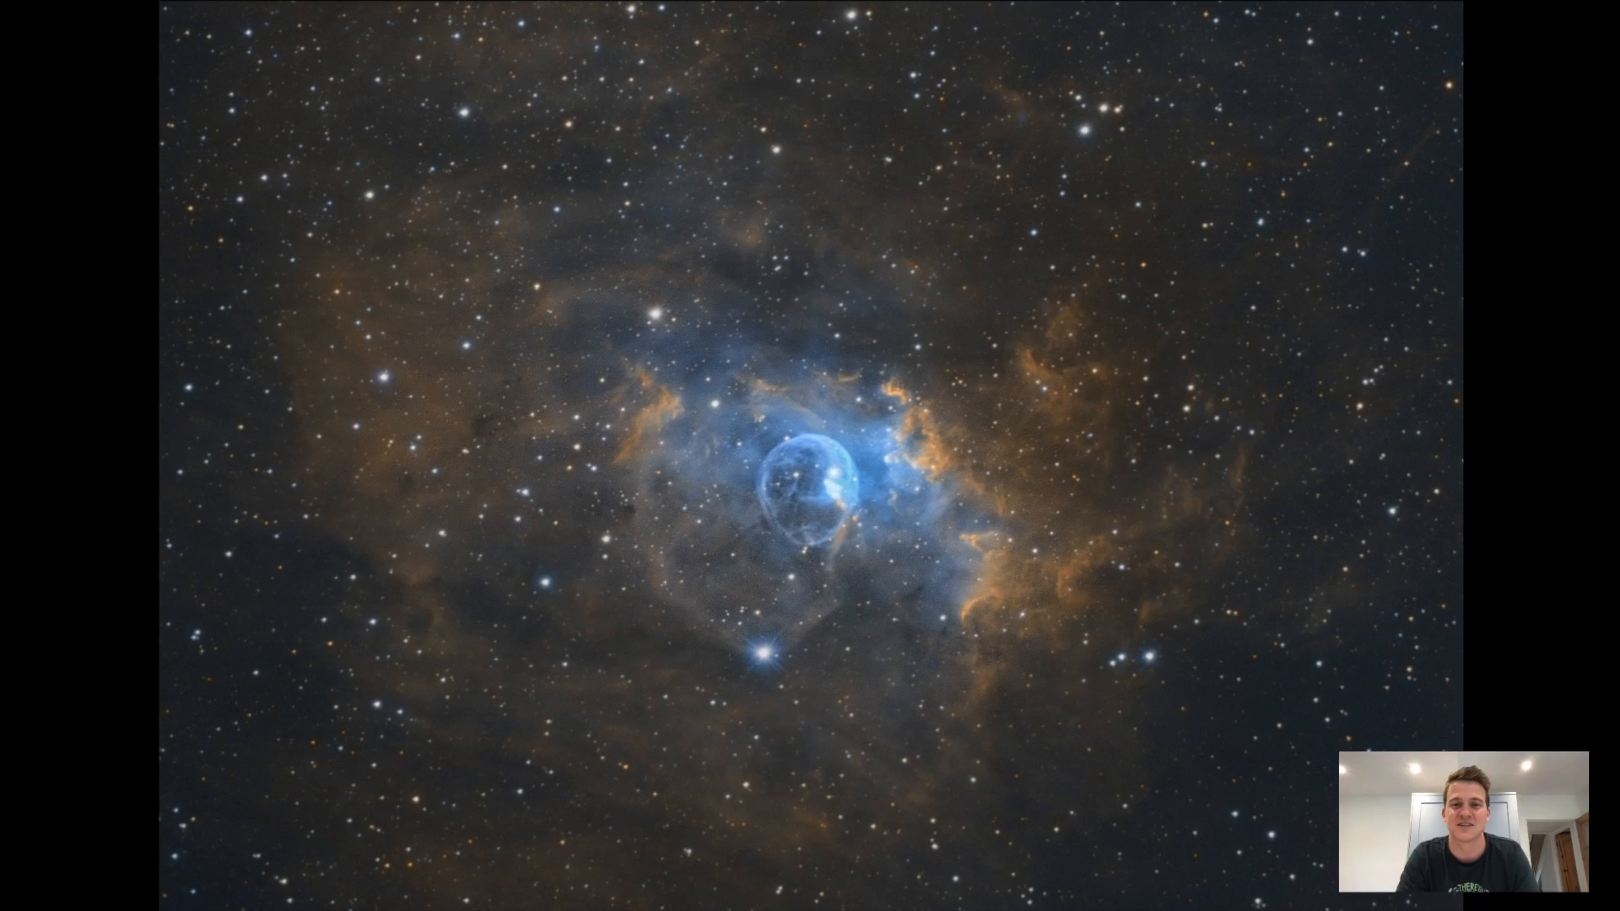